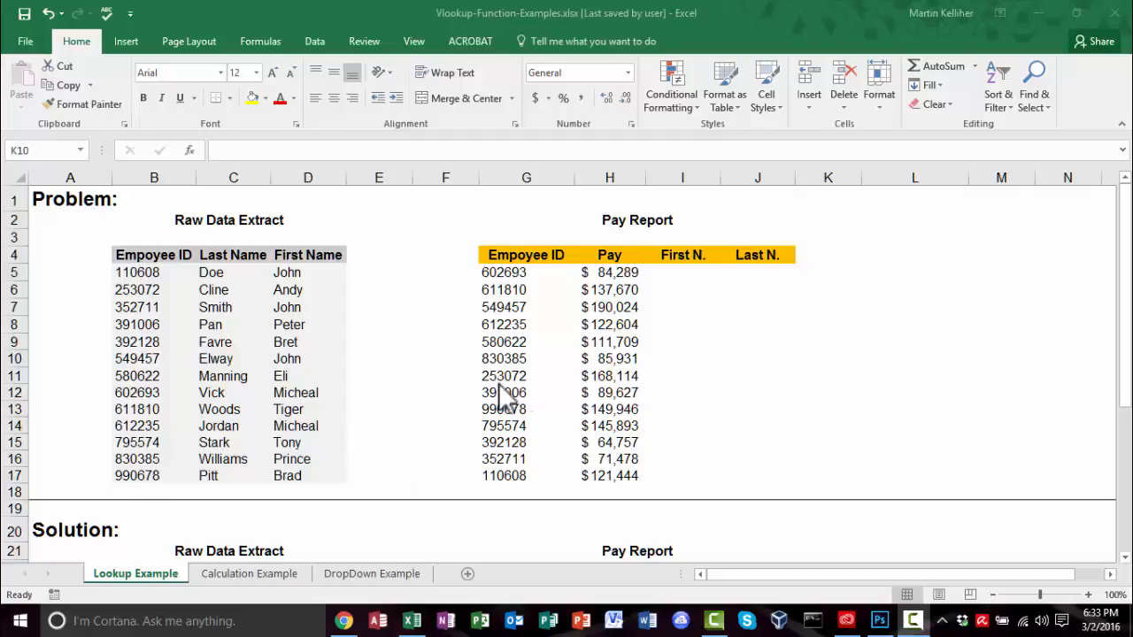
- Begin a VLOOKUP formula in cell I5 of the Pay Report, using G5 as the lookup value
{"action": "left_click", "coordinate": [681, 277]}
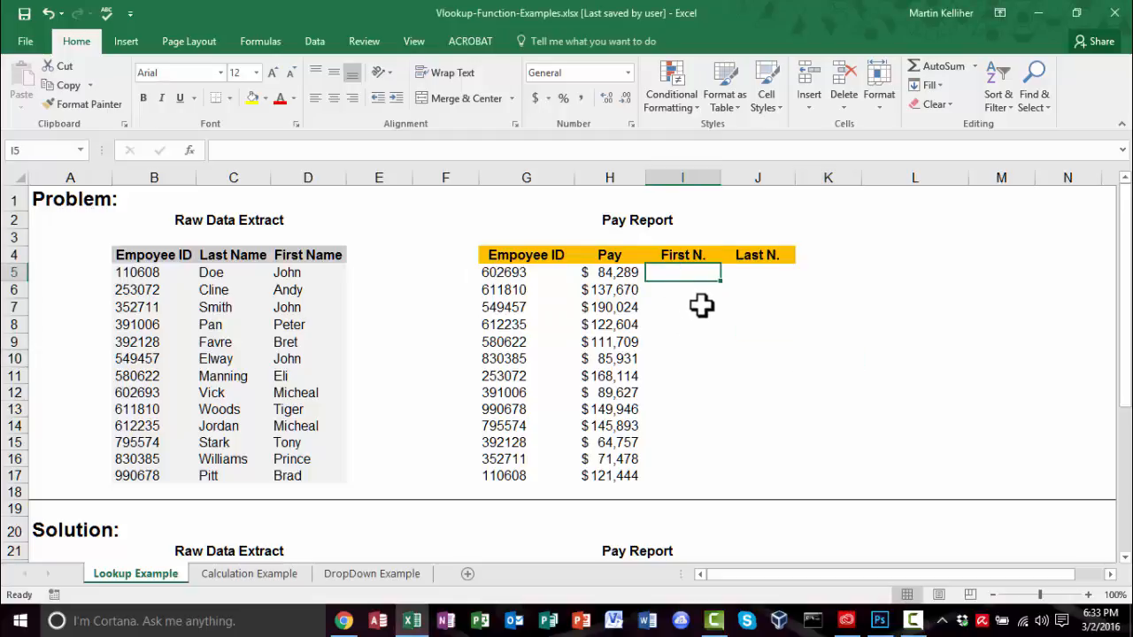
{"action": "left_click", "coordinate": [222, 152]}
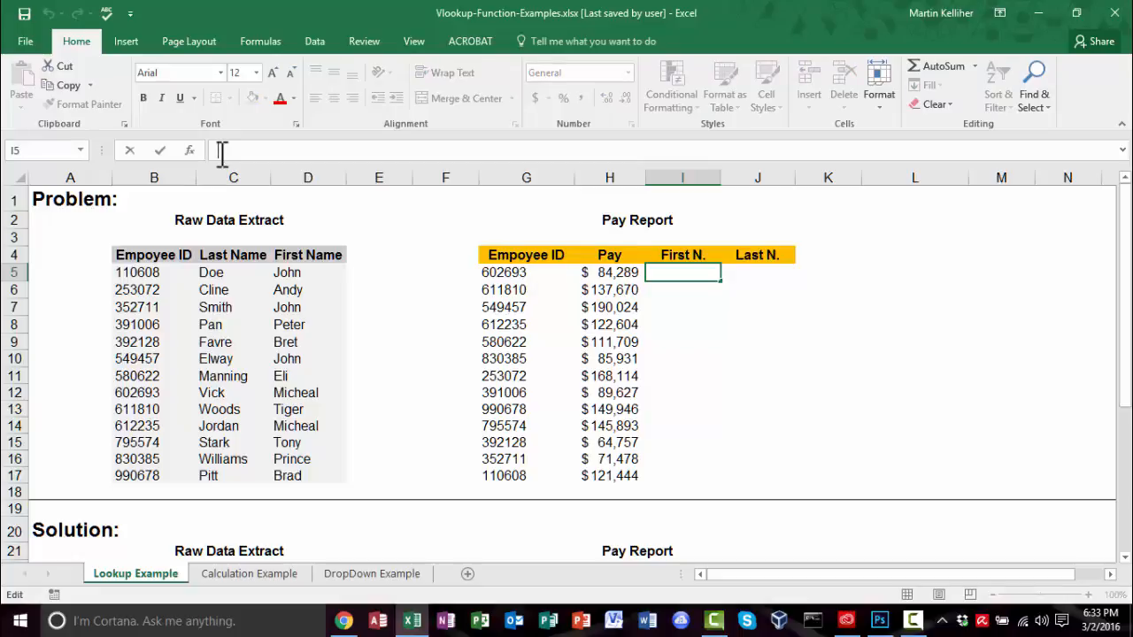
{"action": "type", "text": "="}
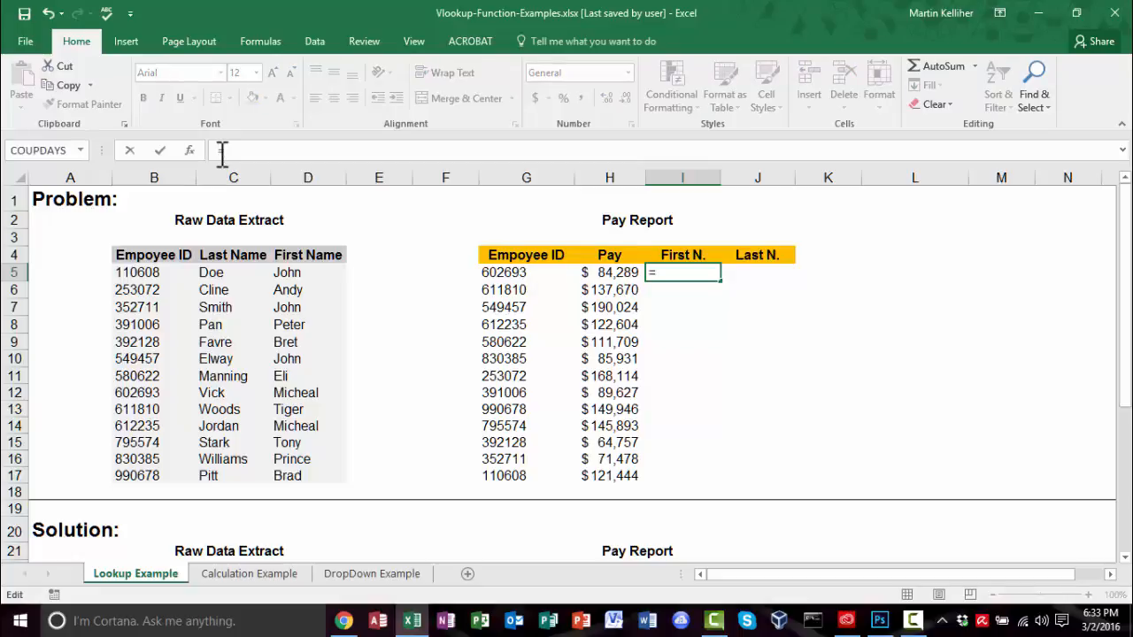
{"action": "type", "text": "vlookup"}
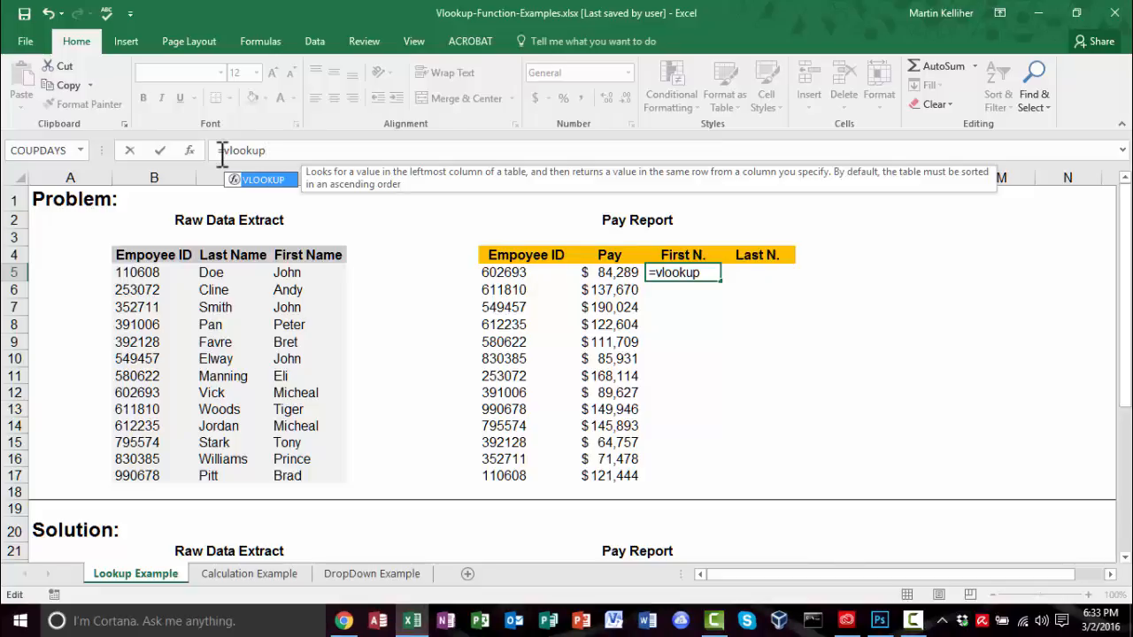
{"action": "type", "text": "9"}
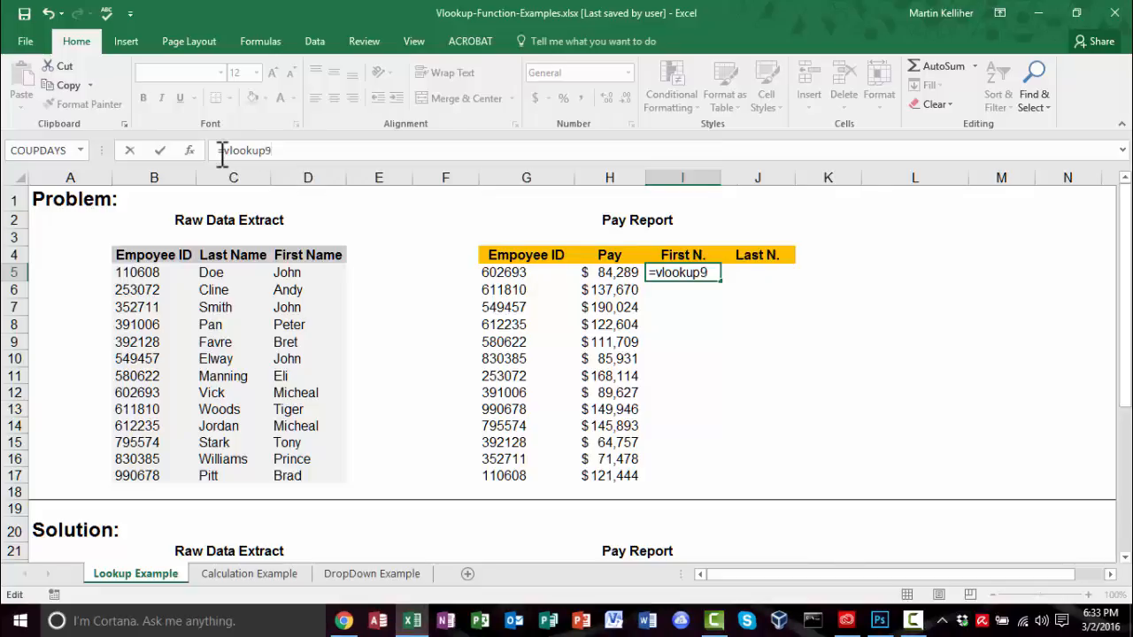
{"action": "key", "text": "BackSpace"}
{"action": "type", "text": "9"}
{"action": "key", "text": "BackSpace"}
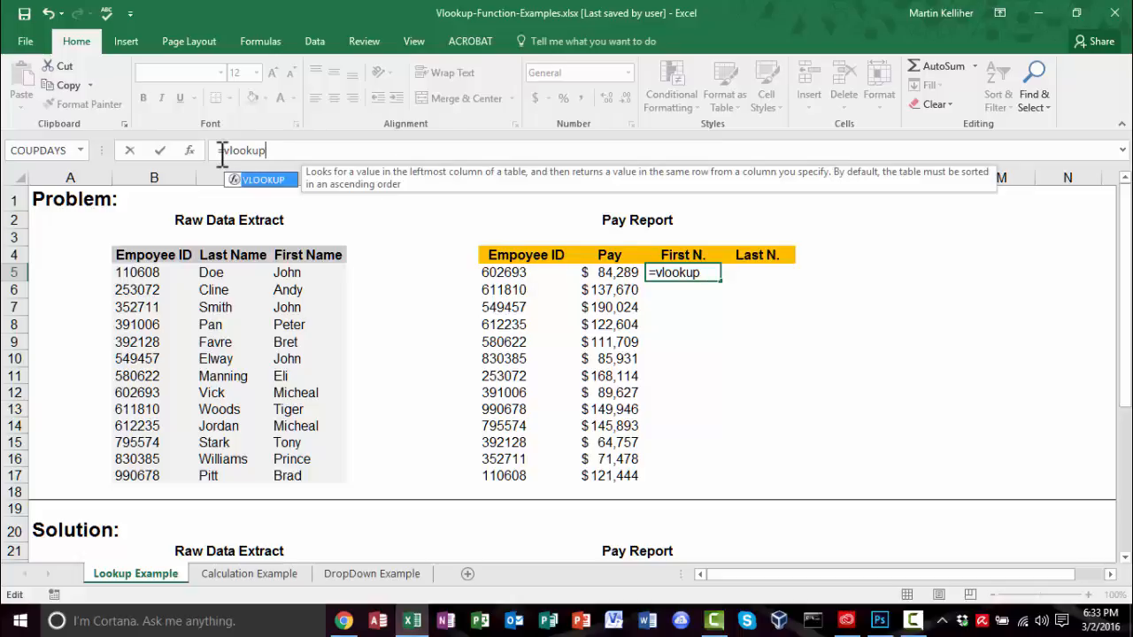
{"action": "type", "text": "("}
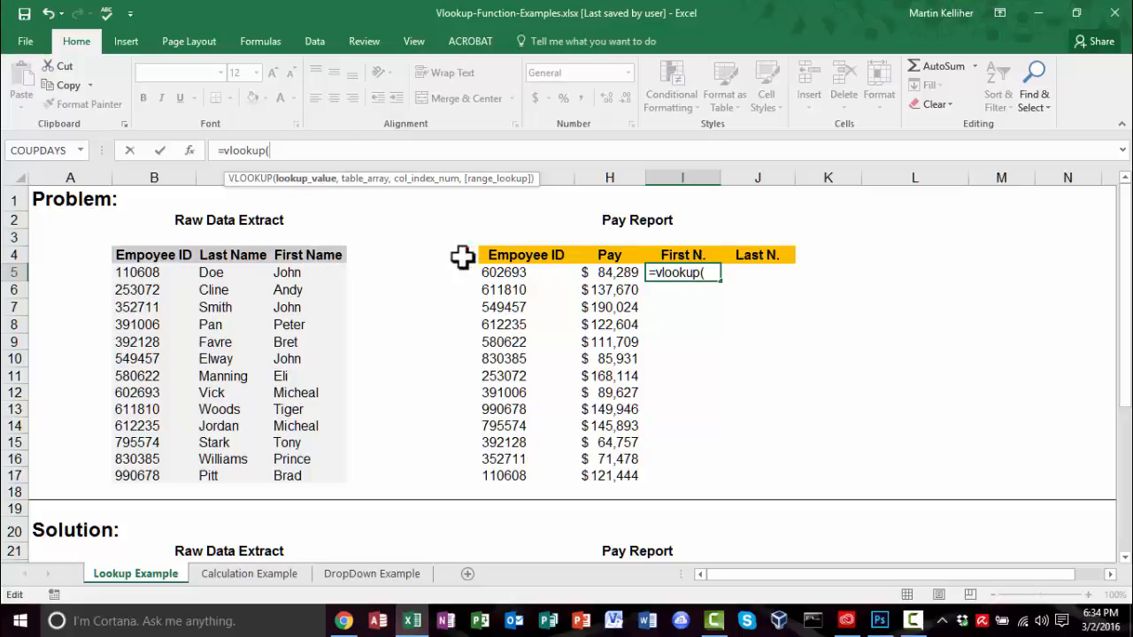
{"action": "left_click", "coordinate": [507, 273]}
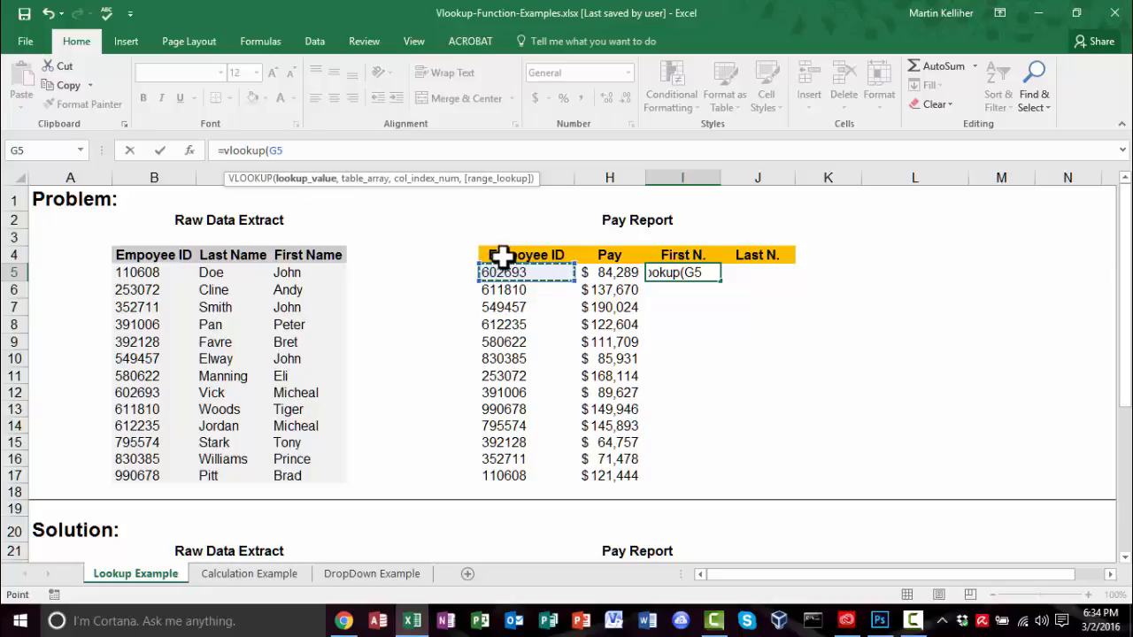
{"action": "left_click", "coordinate": [290, 150]}
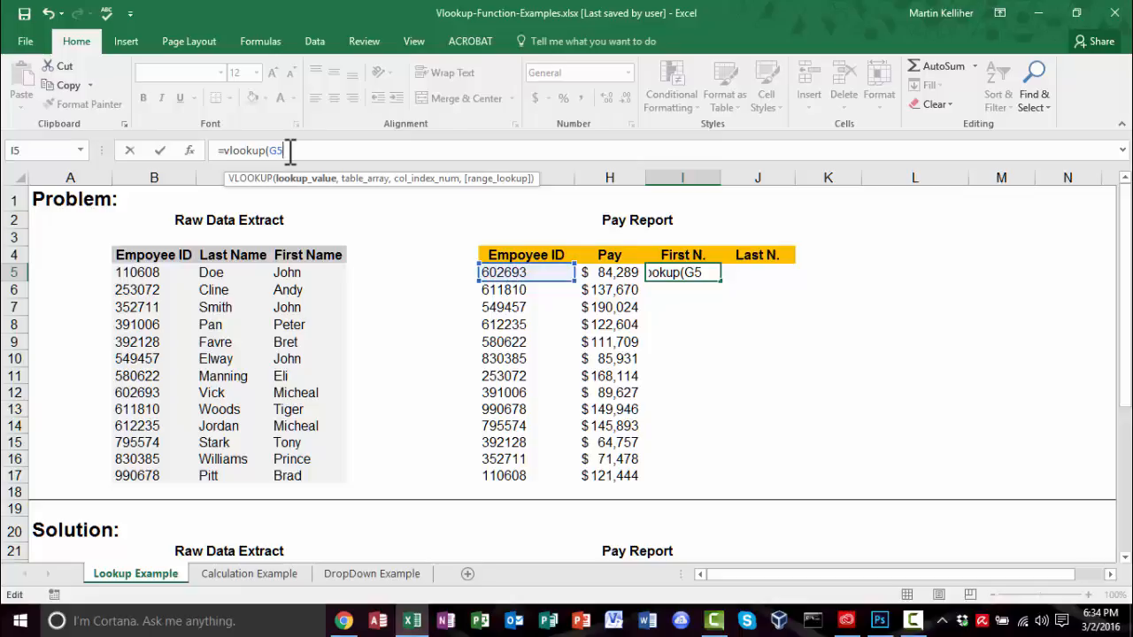
{"action": "type", "text": ","}
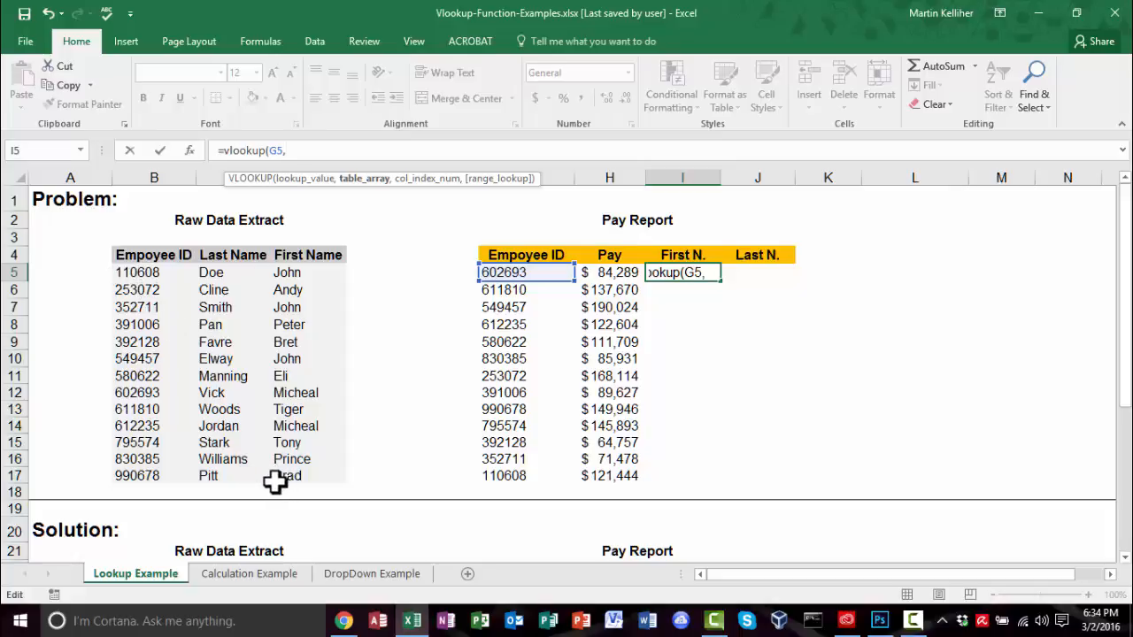
{"action": "type", "text": "b5"}
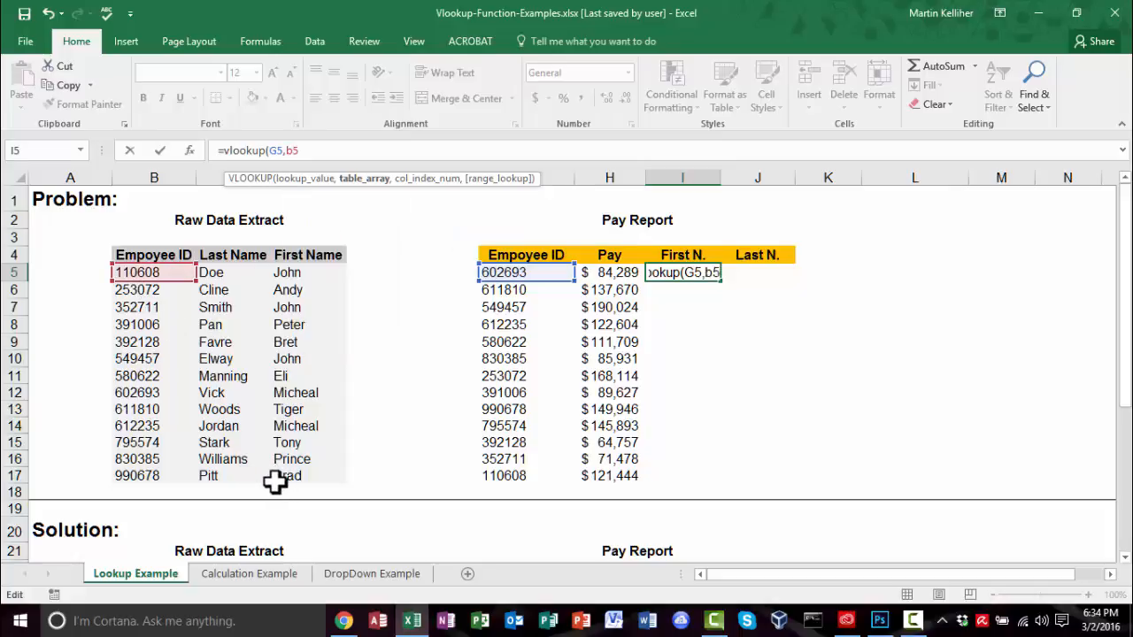
{"action": "type", "text": ":d"}
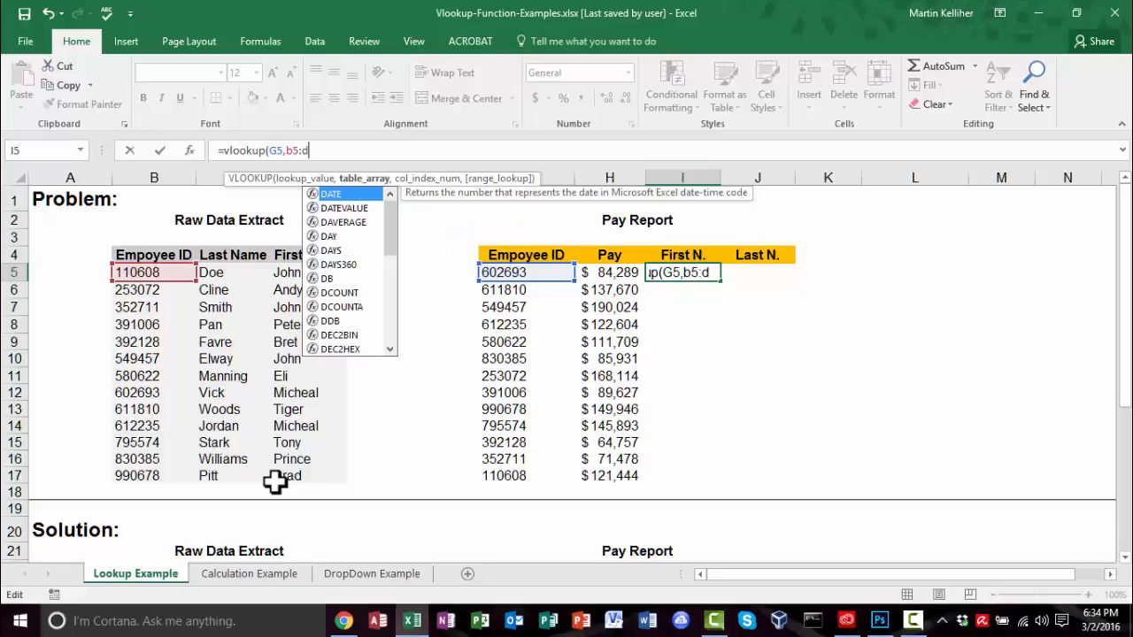
{"action": "type", "text": "17"}
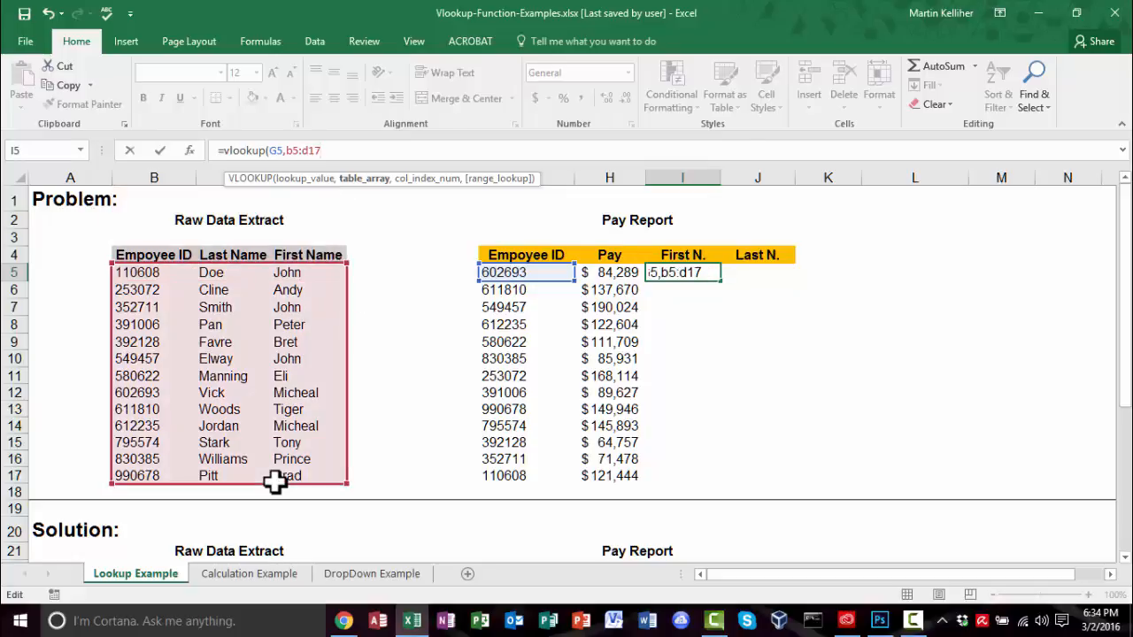
{"action": "type", "text": ","}
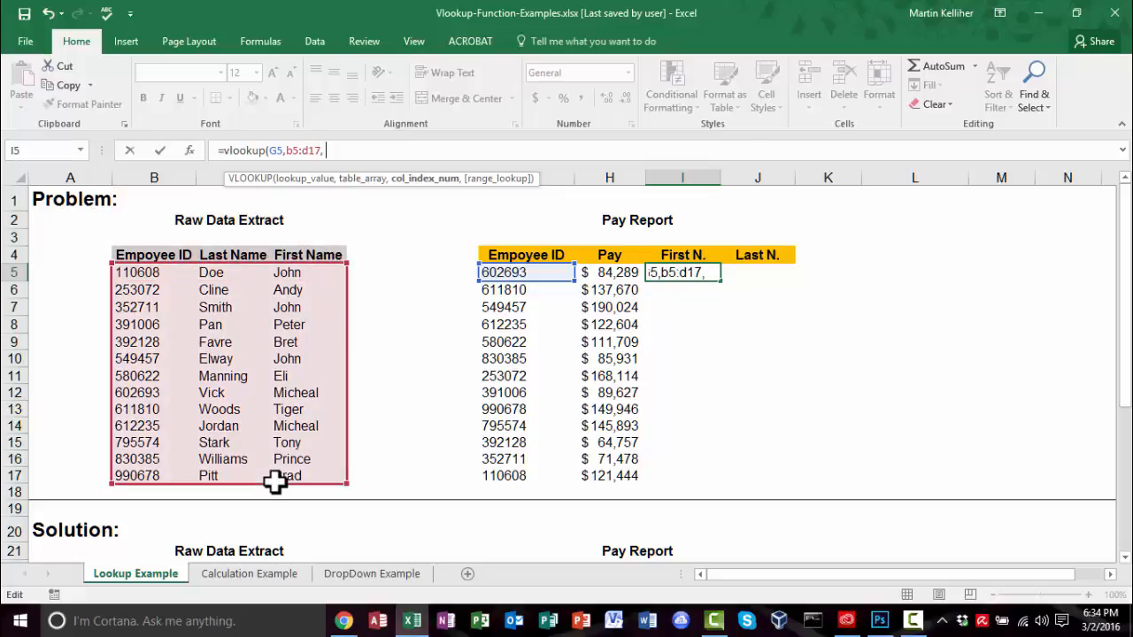
{"action": "key", "text": "BackSpace"}
{"action": "key", "text": "BackSpace"}
{"action": "key", "text": "BackSpace"}
{"action": "key", "text": "BackSpace"}
{"action": "key", "text": "BackSpace"}
{"action": "key", "text": "BackSpace"}
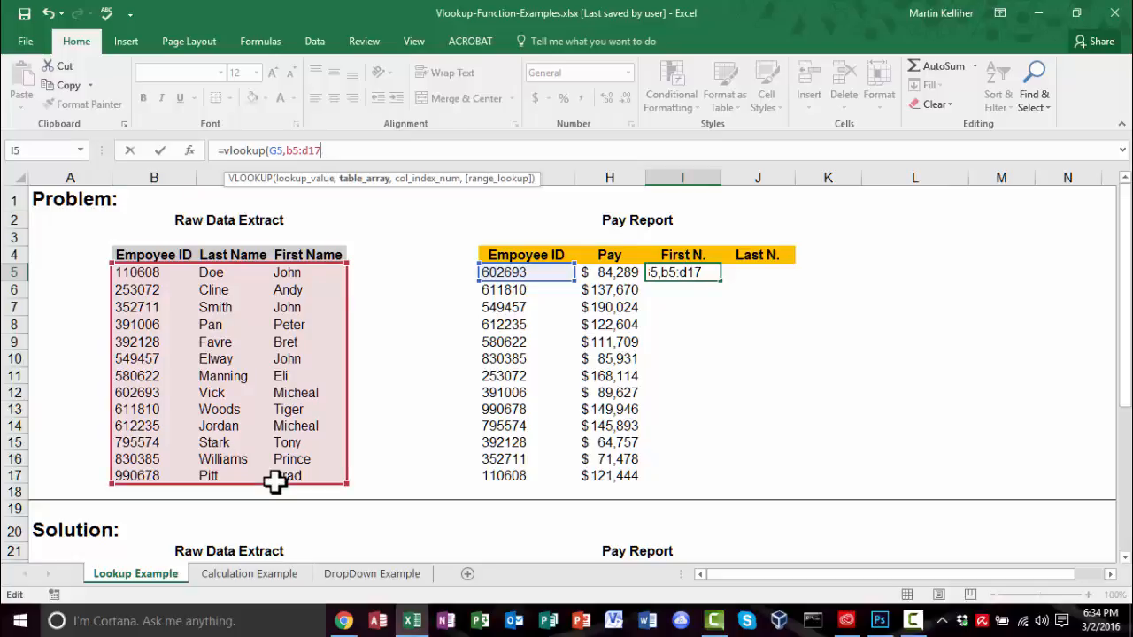
{"action": "key", "text": "BackSpace"}
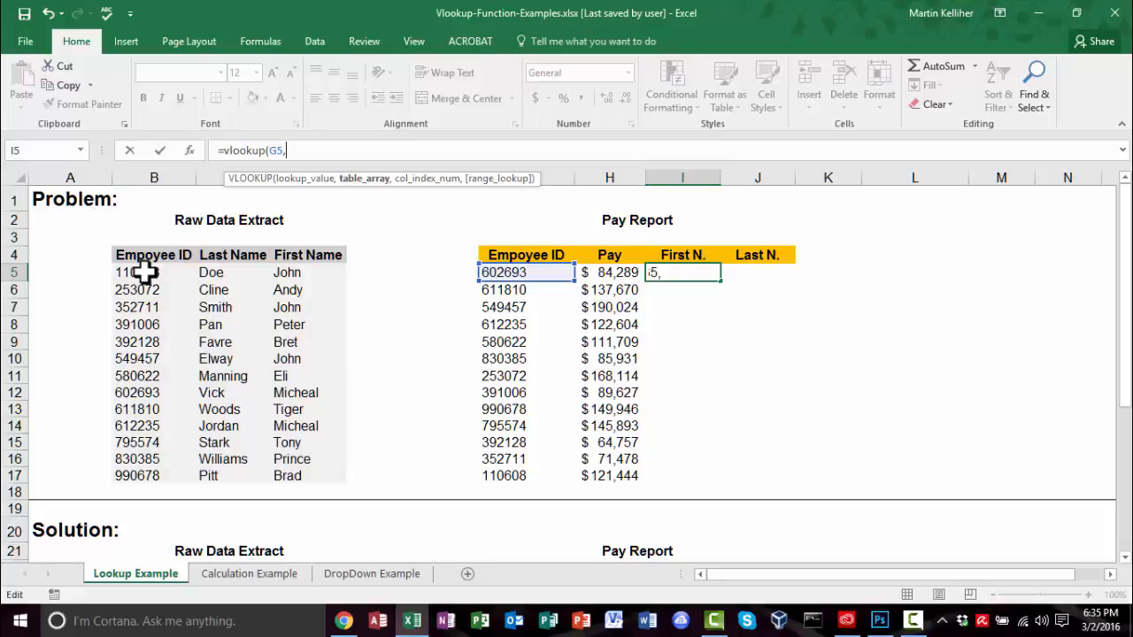
- Complete the I5 formula with table array B5:D17, column index 3 and FALSE for an exact match
{"action": "left_click_drag", "start_coordinate": [145, 273], "coordinate": [305, 476]}
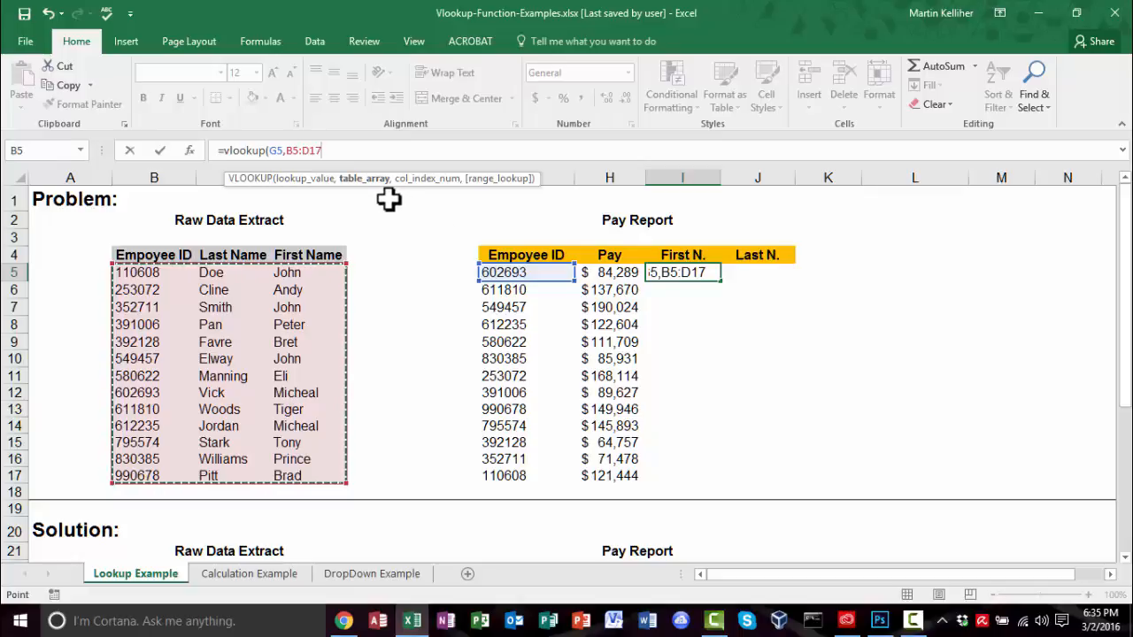
{"action": "type", "text": ","}
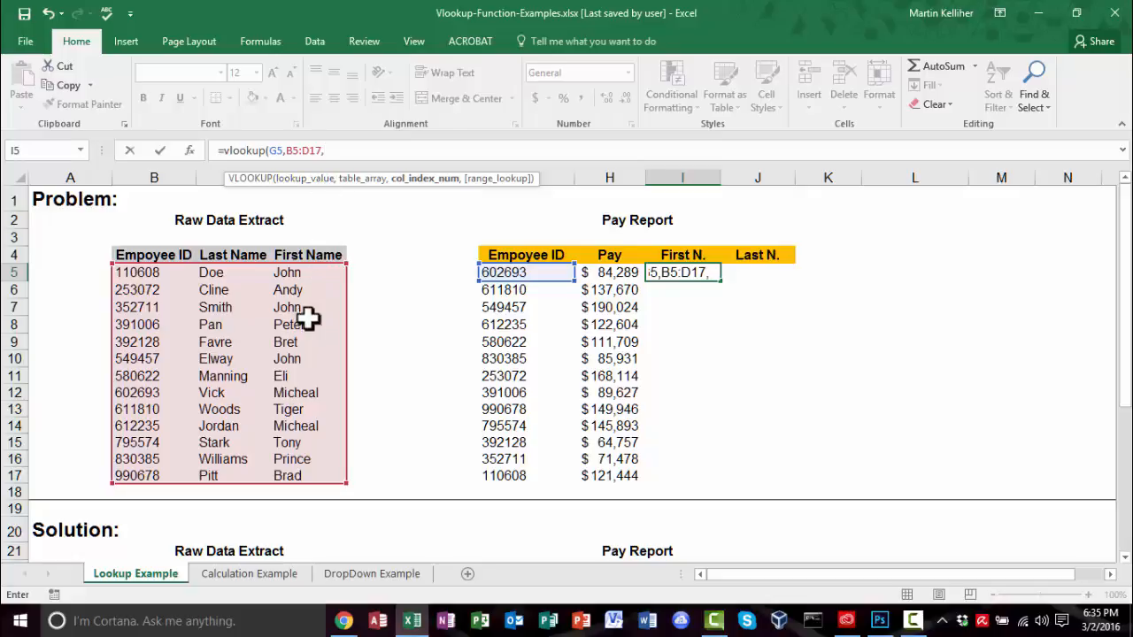
{"action": "left_click", "coordinate": [714, 277]}
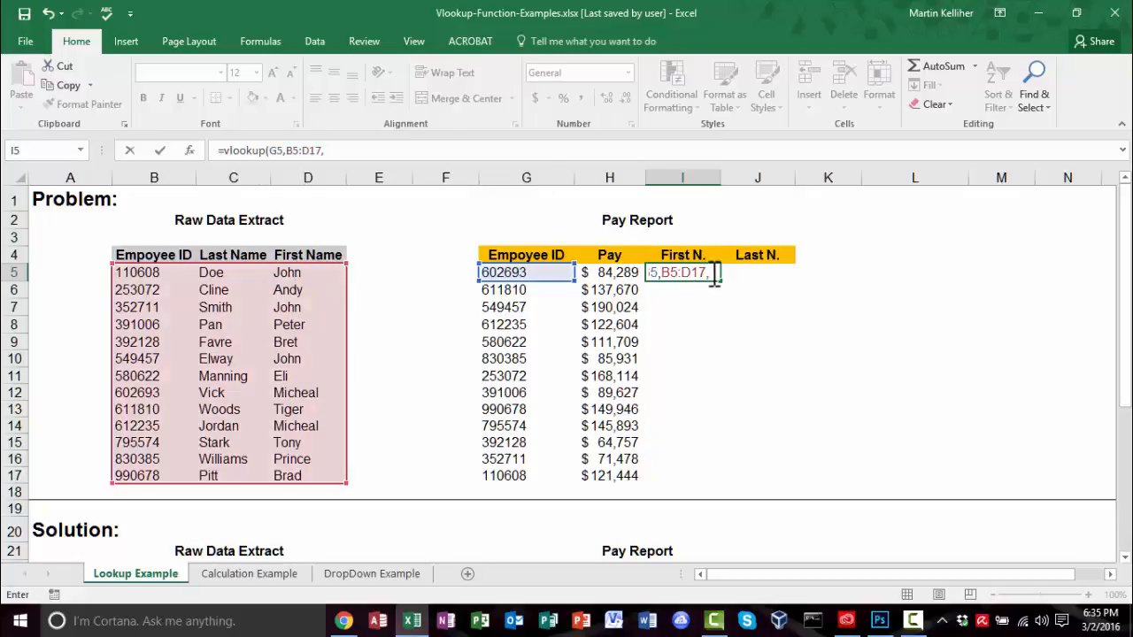
{"action": "left_click", "coordinate": [327, 150]}
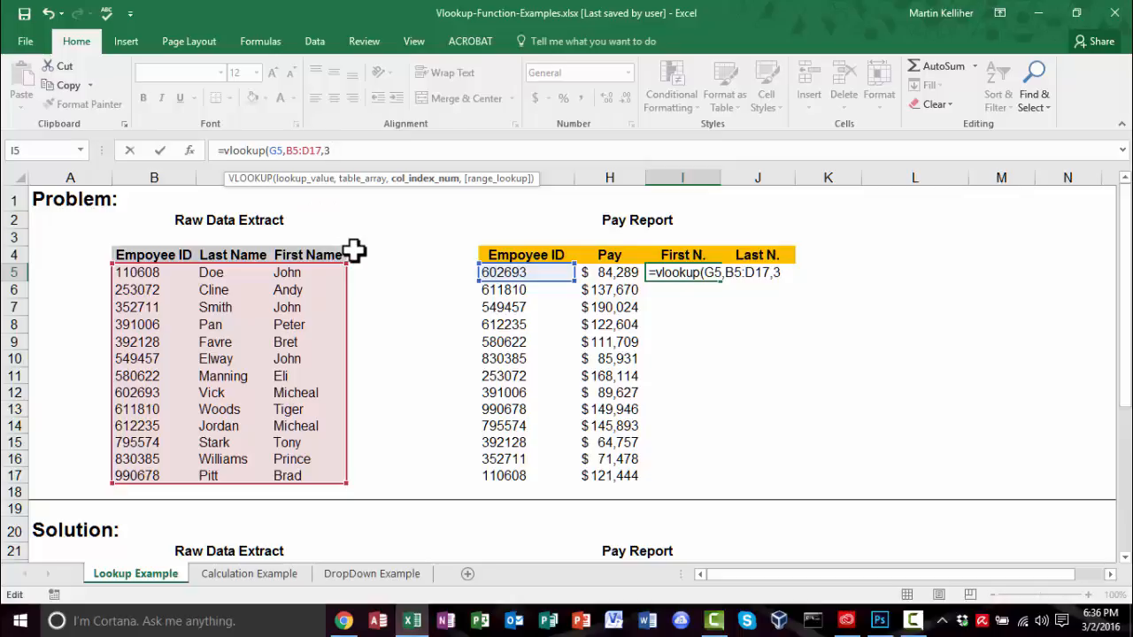
{"action": "type", "text": ","}
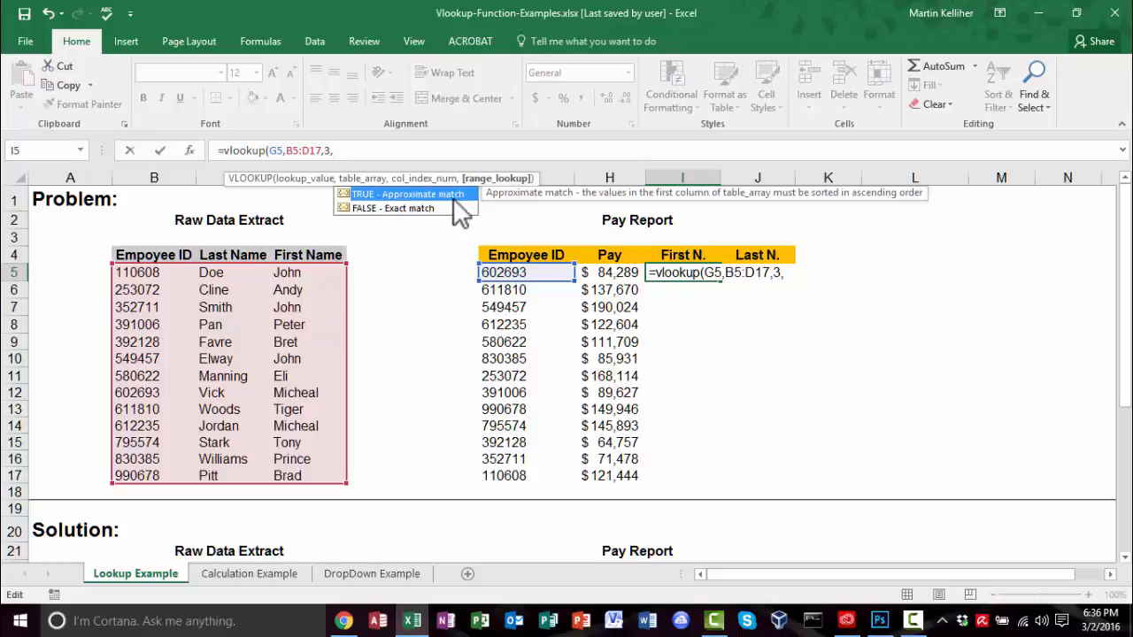
{"action": "double_click", "coordinate": [410, 208]}
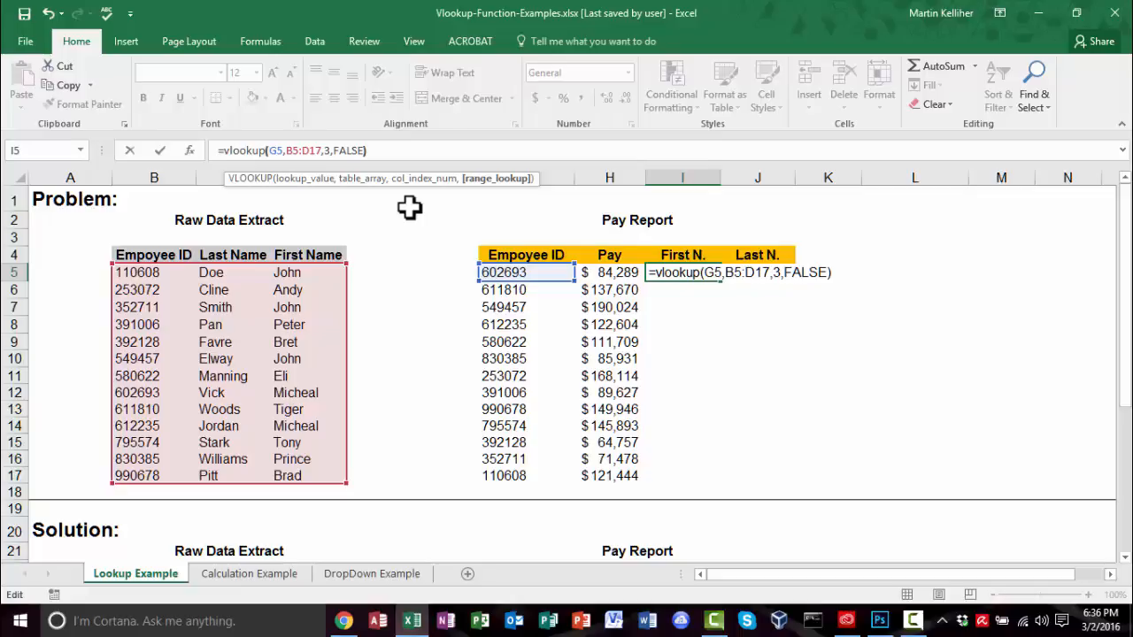
{"action": "key", "text": "Return"}
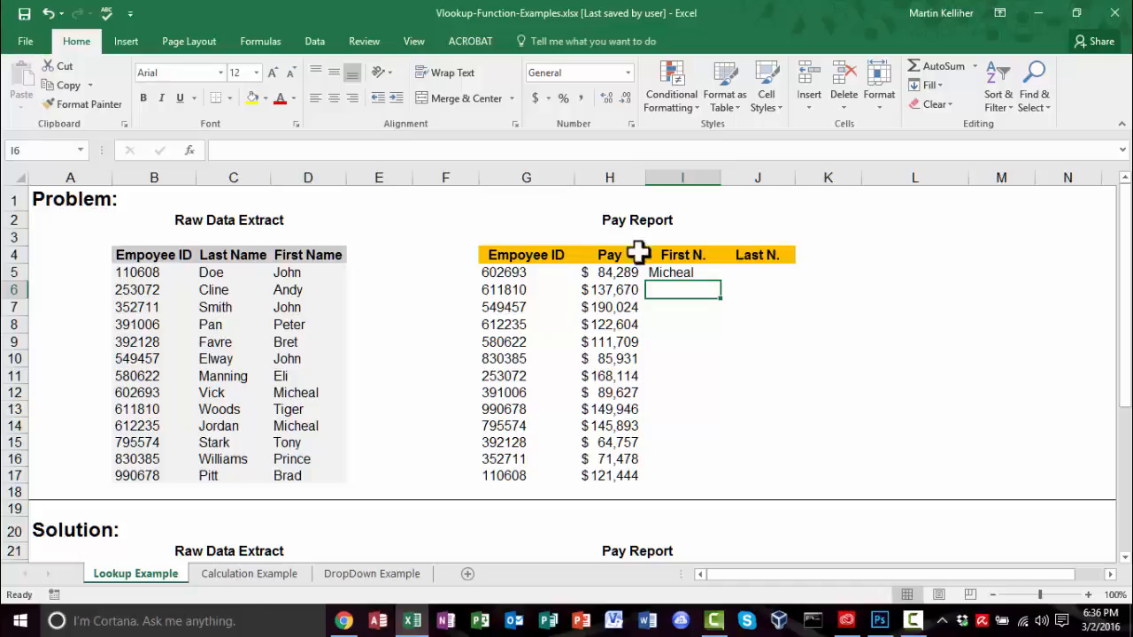
- Try filling the I5 lookup formula down the First N. column through I17
{"action": "left_click", "coordinate": [694, 273]}
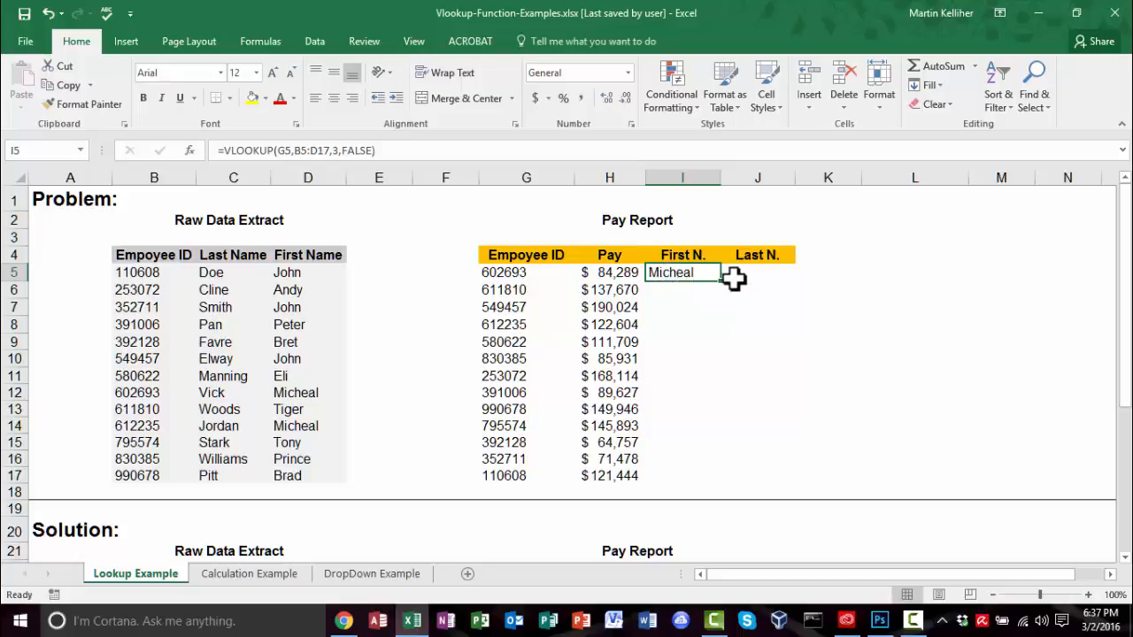
{"action": "left_click_drag", "start_coordinate": [722, 289], "coordinate": [712, 482]}
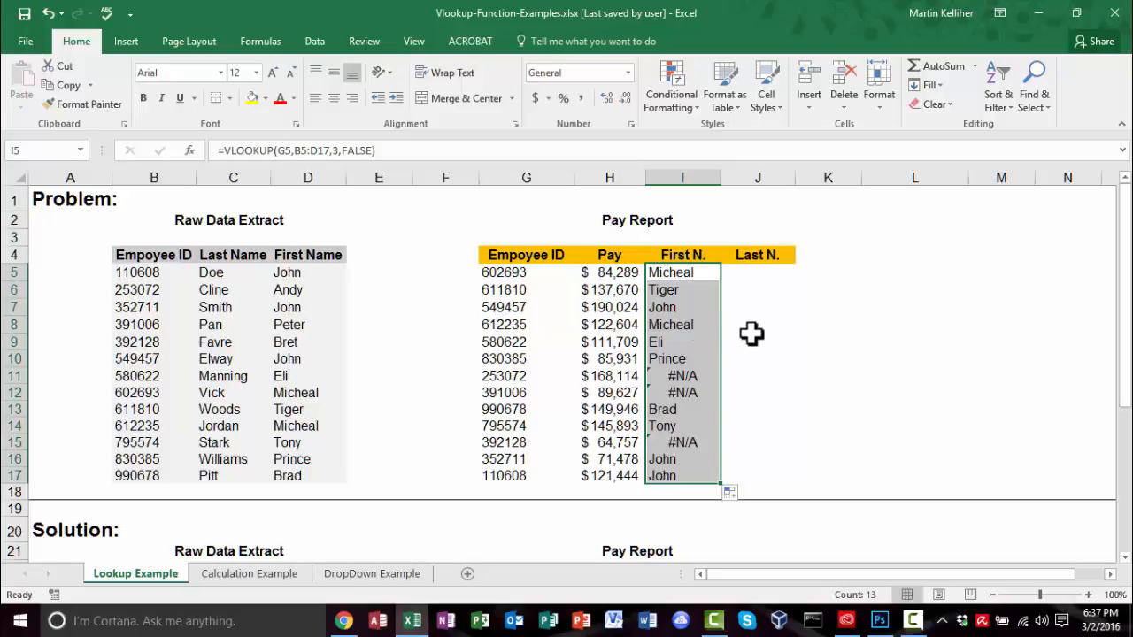
{"action": "key", "text": "Delete"}
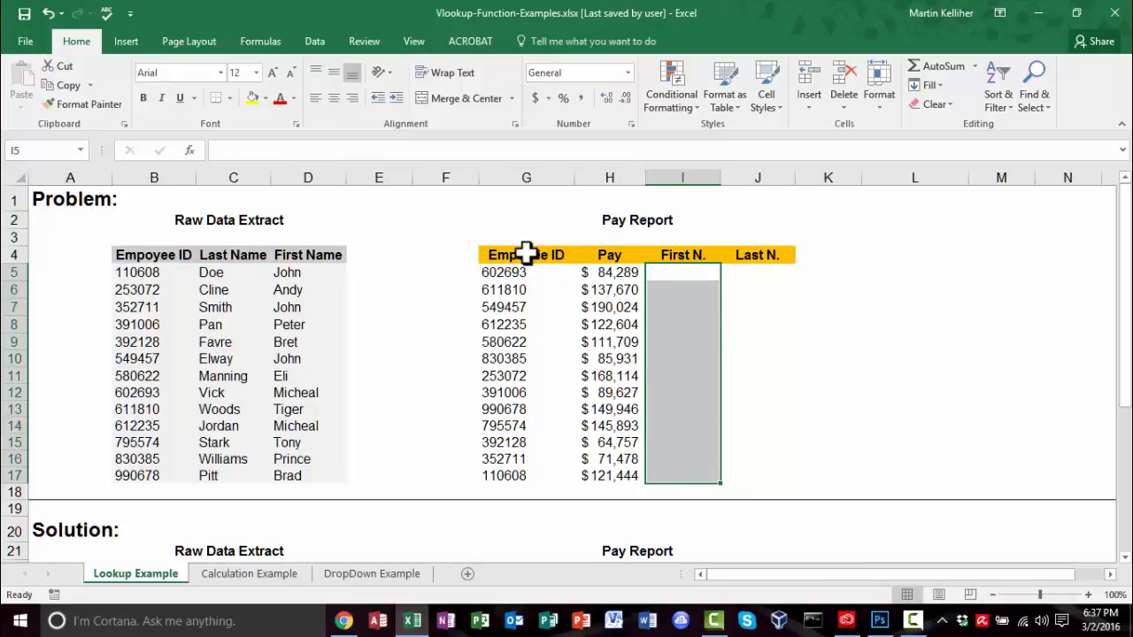
{"action": "key", "text": "ctrl+z"}
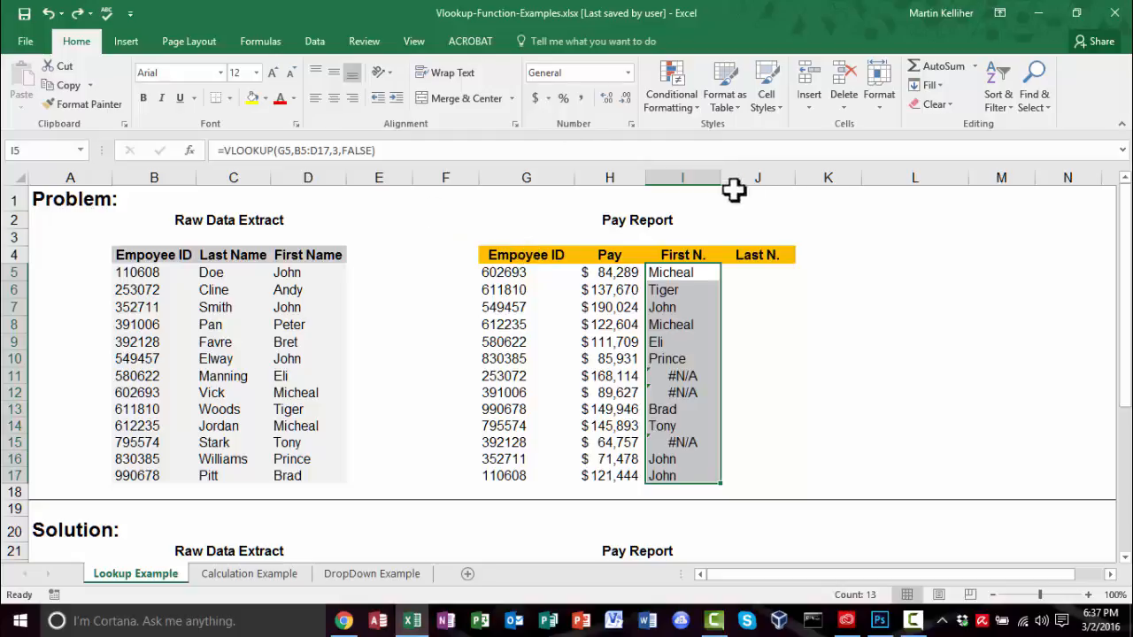
- Clear the copied formulas from I6:I17, leaving only the original lookup formula in I5
{"action": "left_click", "coordinate": [776, 319]}
{"action": "left_click_drag", "start_coordinate": [685, 290], "coordinate": [675, 475]}
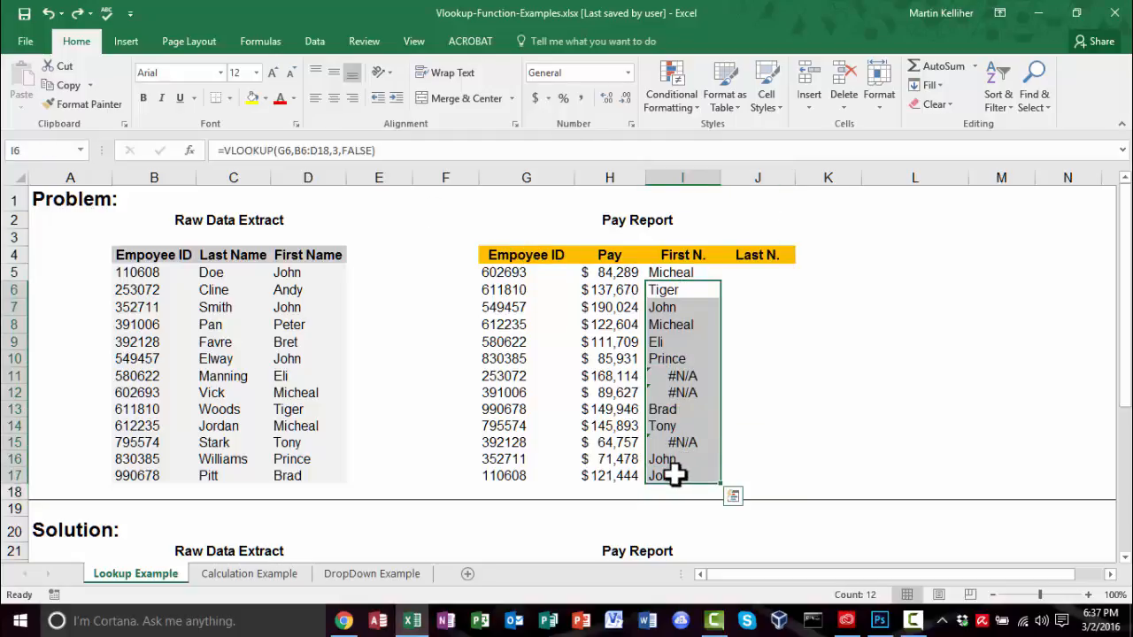
{"action": "key", "text": "Delete"}
{"action": "left_click", "coordinate": [752, 392]}
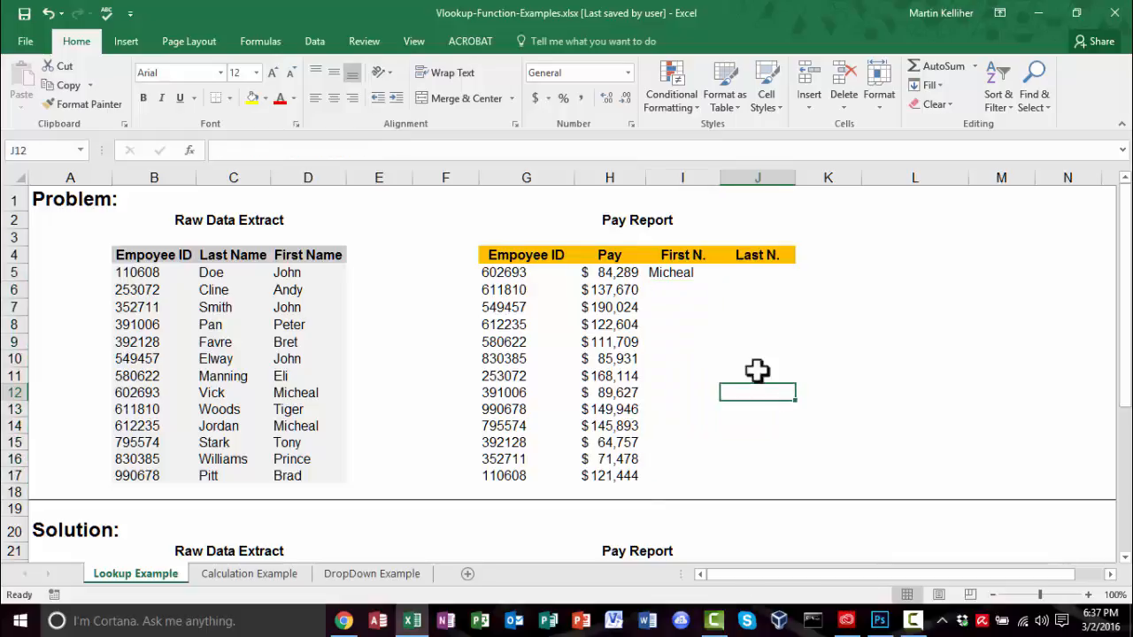
- Make the lookup value reference in the I5 VLOOKUP formula fully absolute as $G$5
{"action": "left_click", "coordinate": [663, 273]}
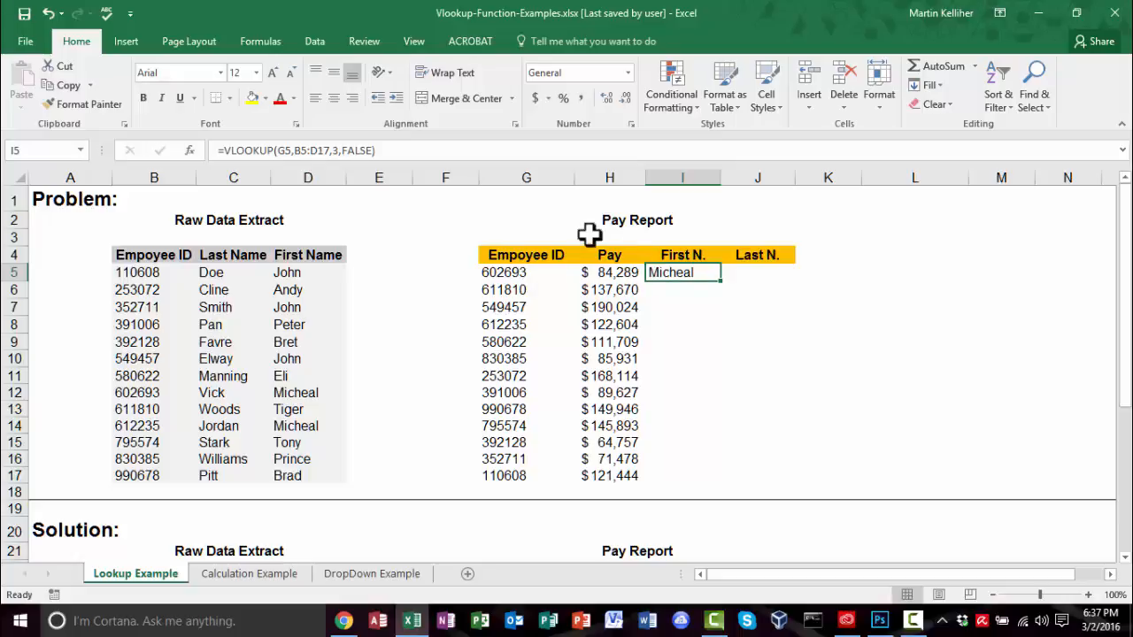
{"action": "left_click", "coordinate": [277, 151]}
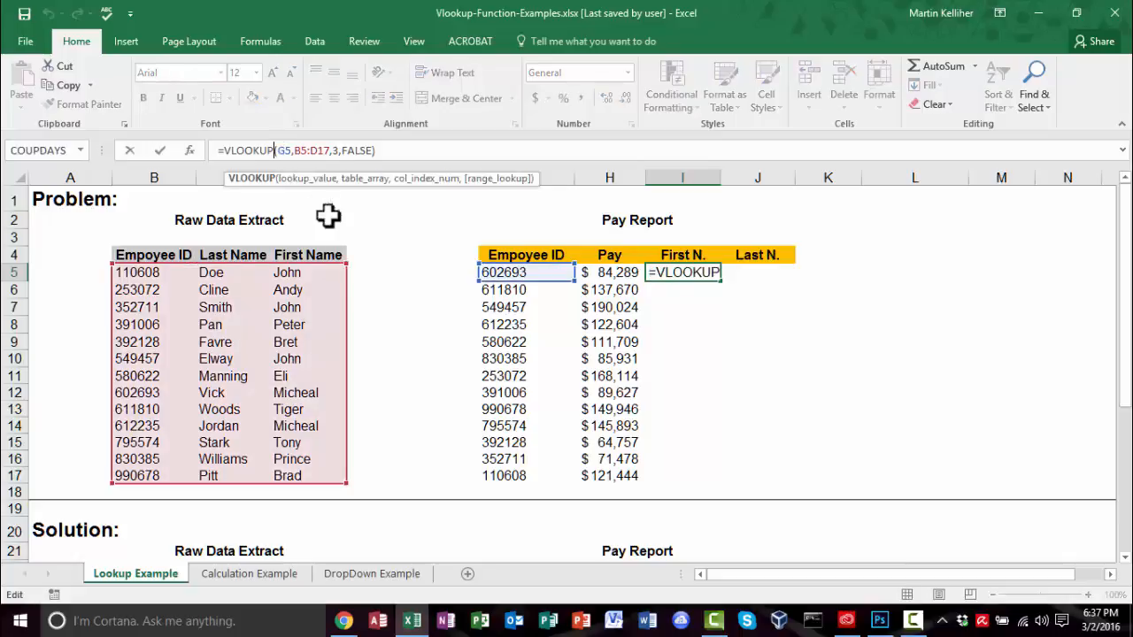
{"action": "left_click", "coordinate": [286, 150]}
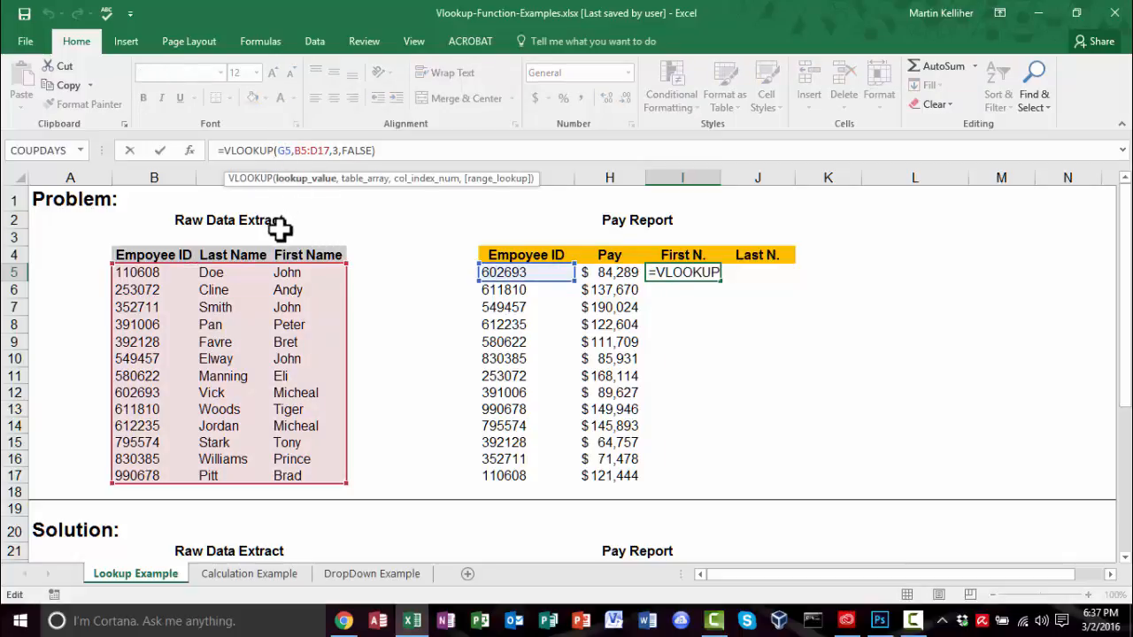
{"action": "key", "text": "F4"}
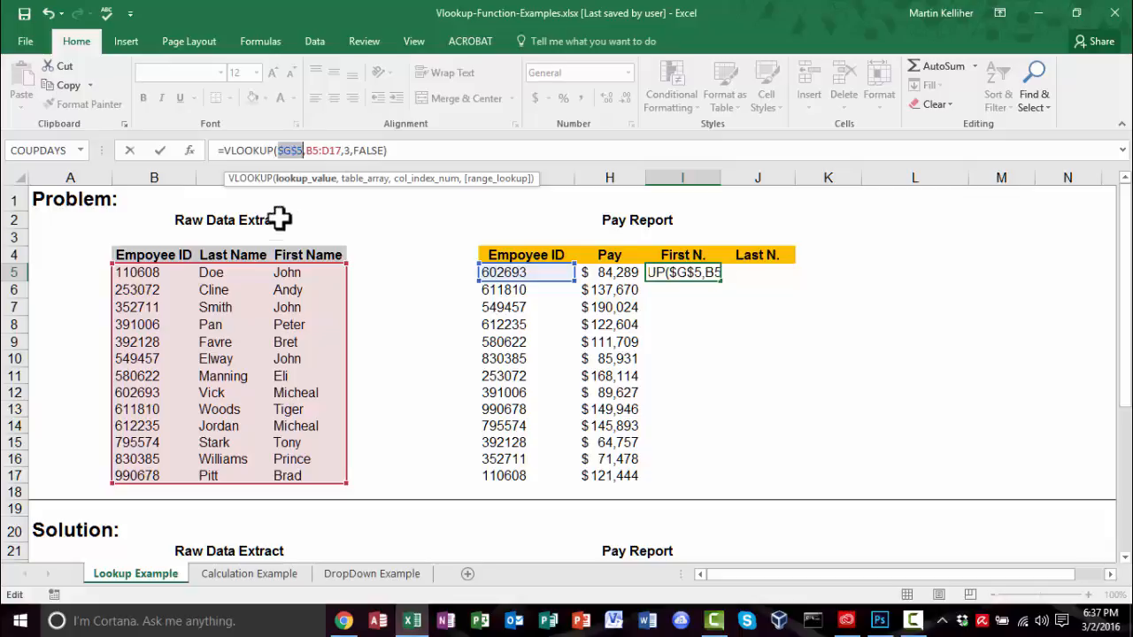
{"action": "left_click_drag", "start_coordinate": [280, 150], "coordinate": [295, 149]}
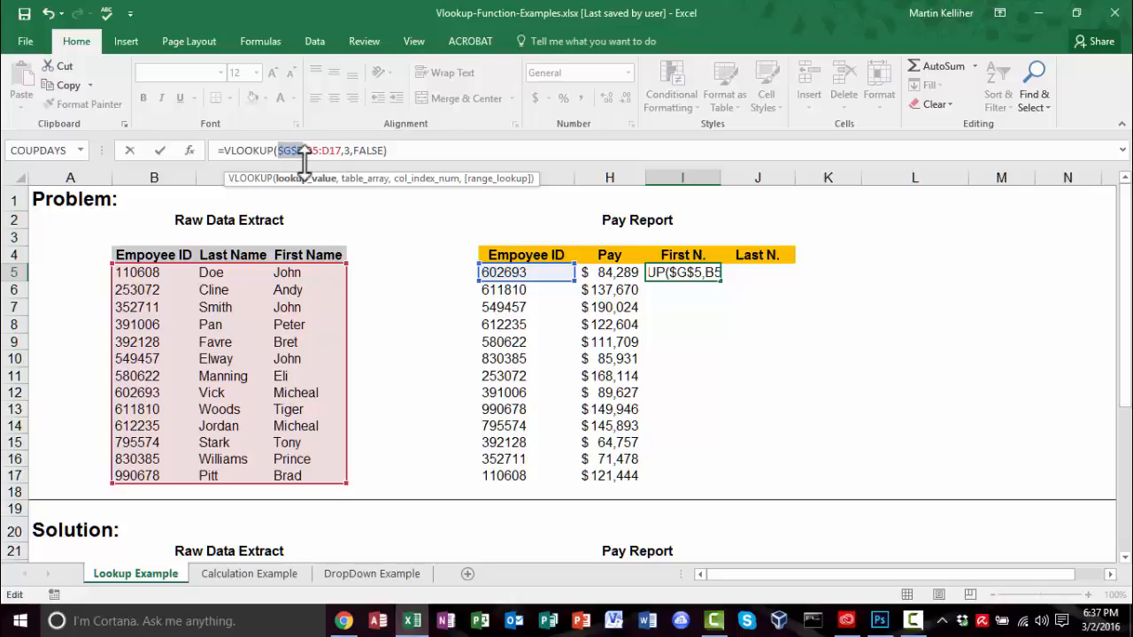
- Make the table array in the I5 formula absolute as $B$5:$D$17 and commit the formula
{"action": "left_click", "coordinate": [309, 151]}
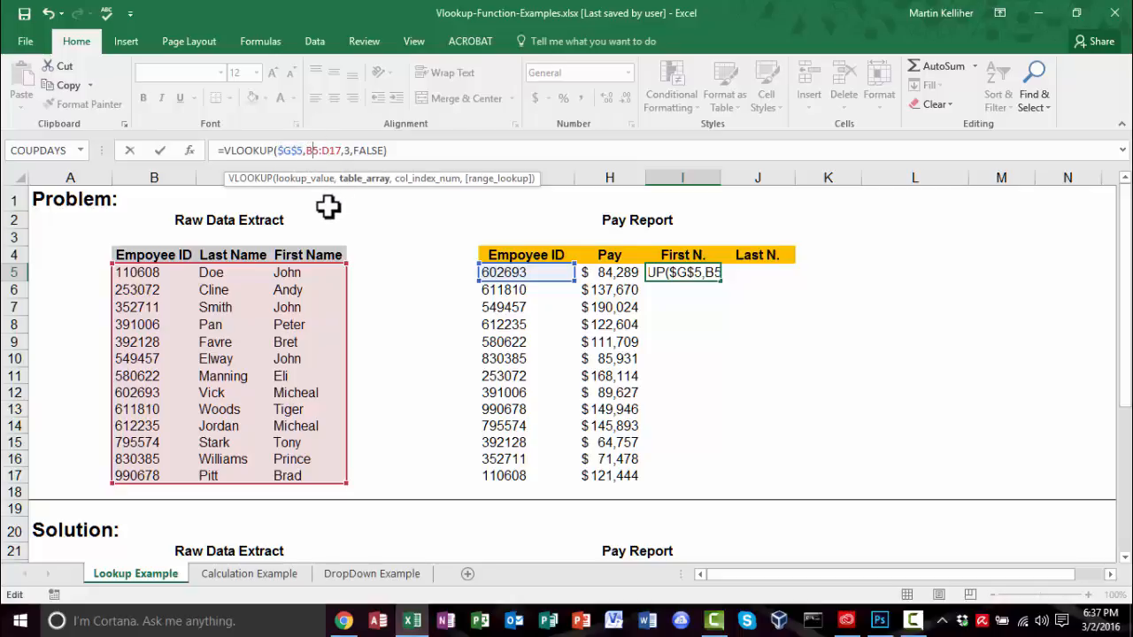
{"action": "key", "text": "F4"}
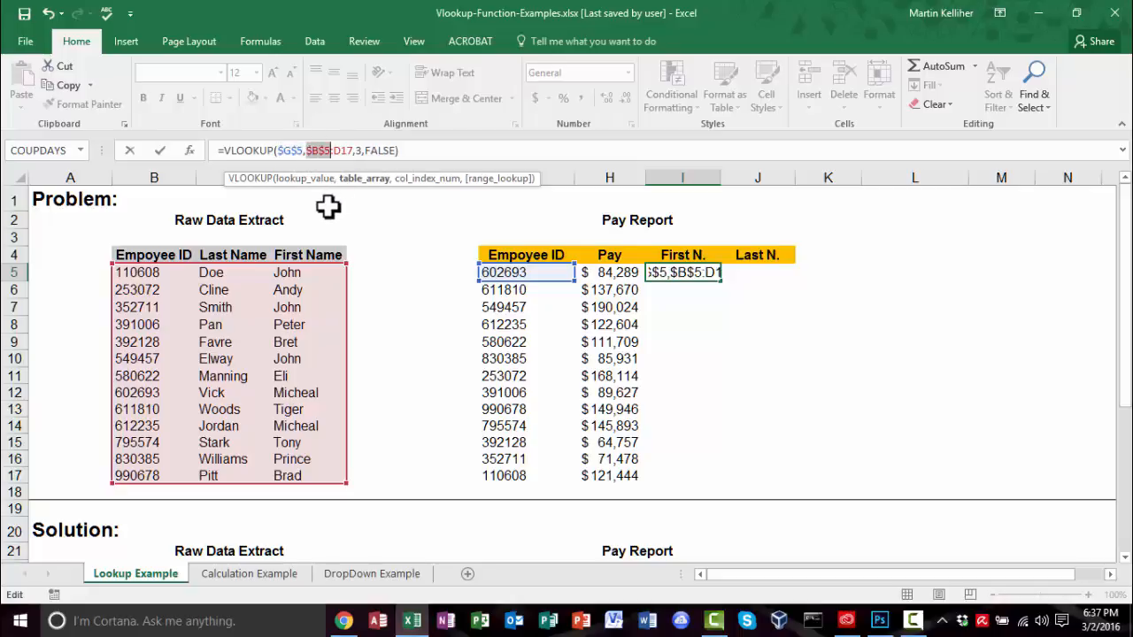
{"action": "left_click", "coordinate": [343, 151]}
{"action": "key", "text": "F4"}
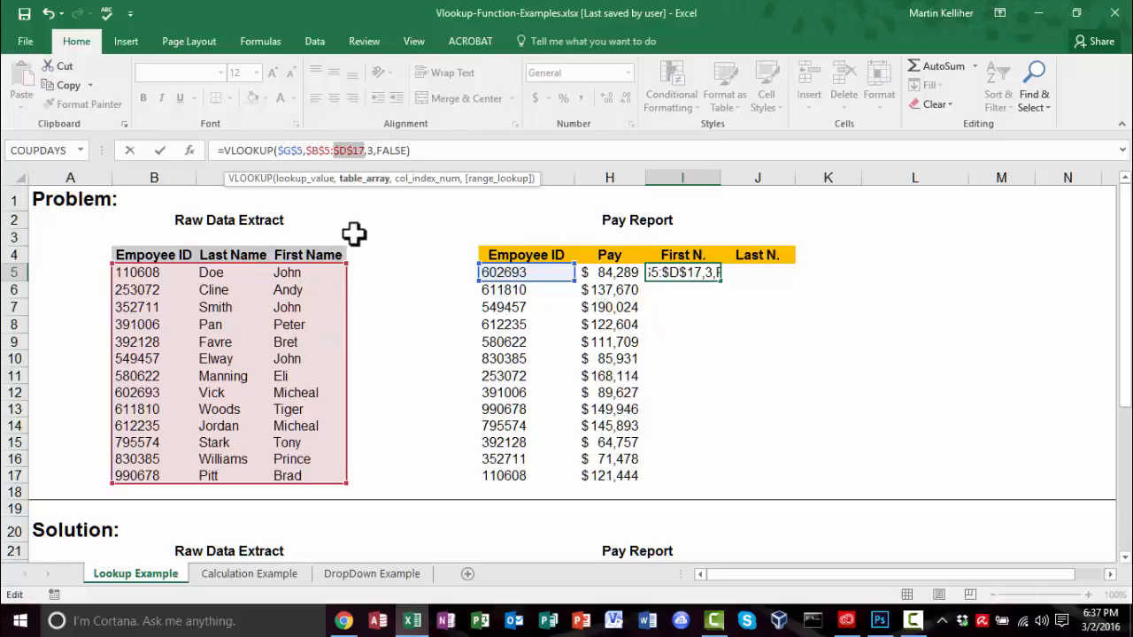
{"action": "left_click", "coordinate": [447, 153]}
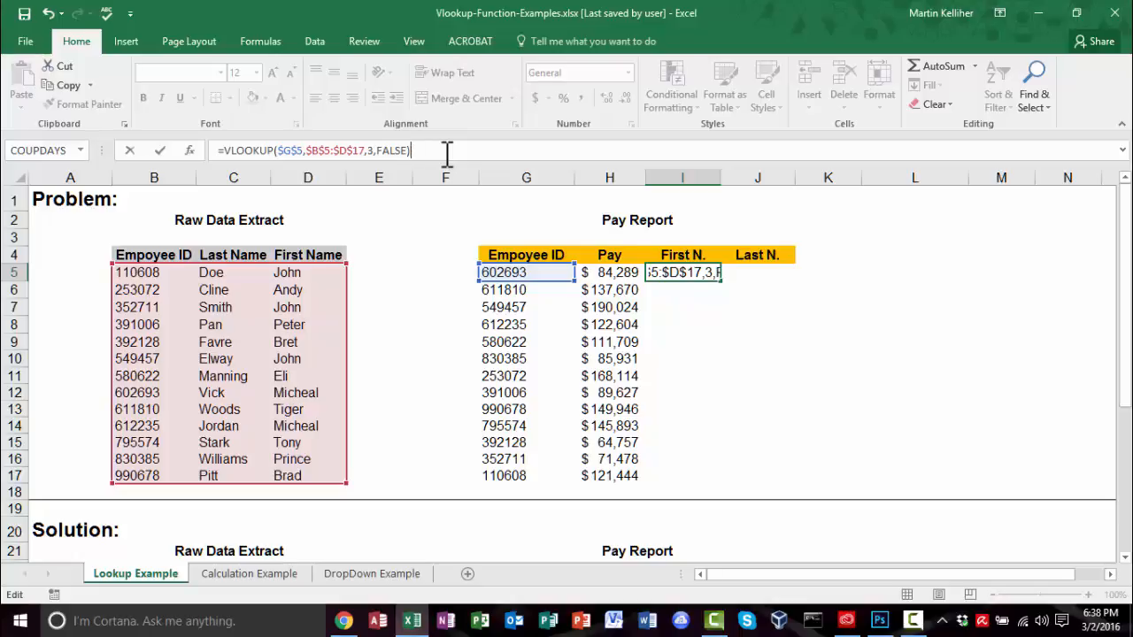
{"action": "key", "text": "Return"}
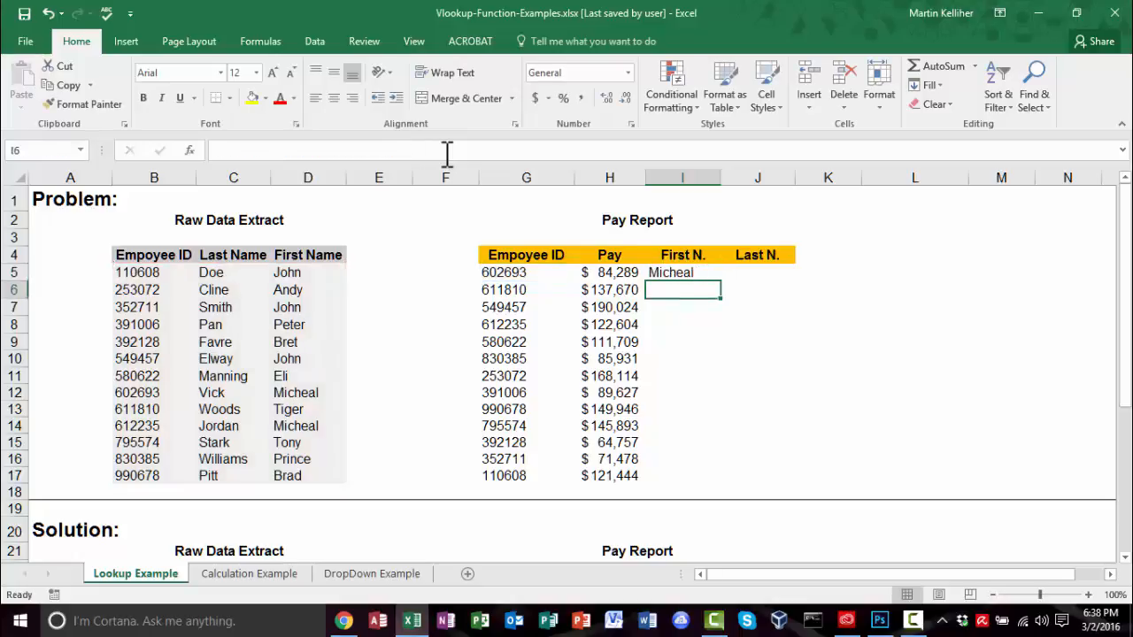
- Copy the I5 lookup formula across to J5 in the Last N. column
{"action": "left_click", "coordinate": [671, 276]}
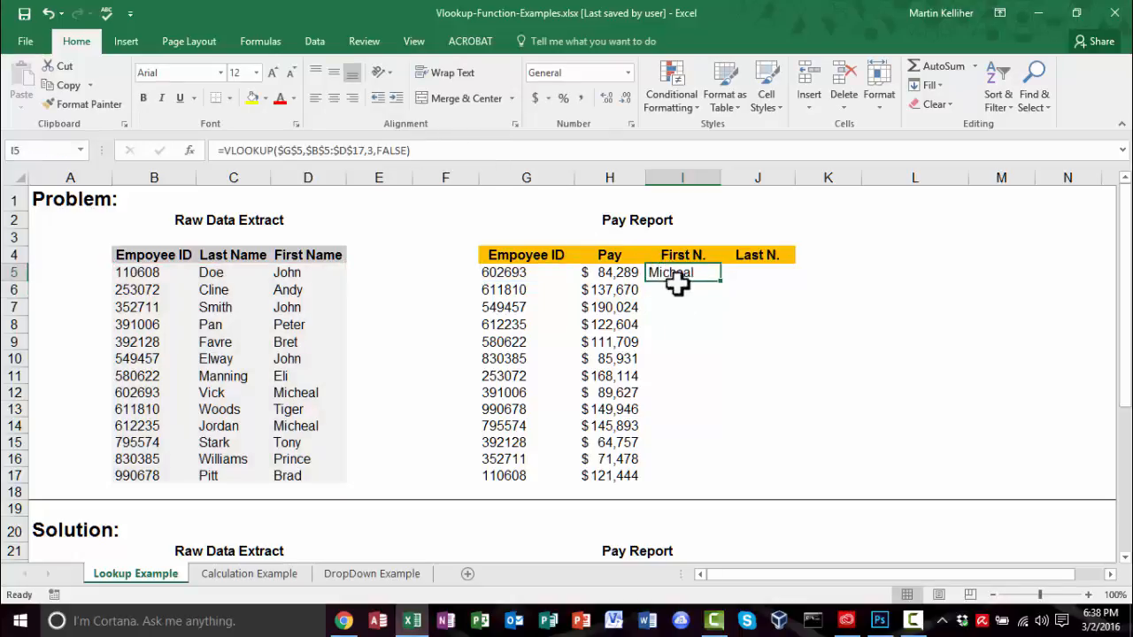
{"action": "left_click_drag", "start_coordinate": [720, 283], "coordinate": [759, 287]}
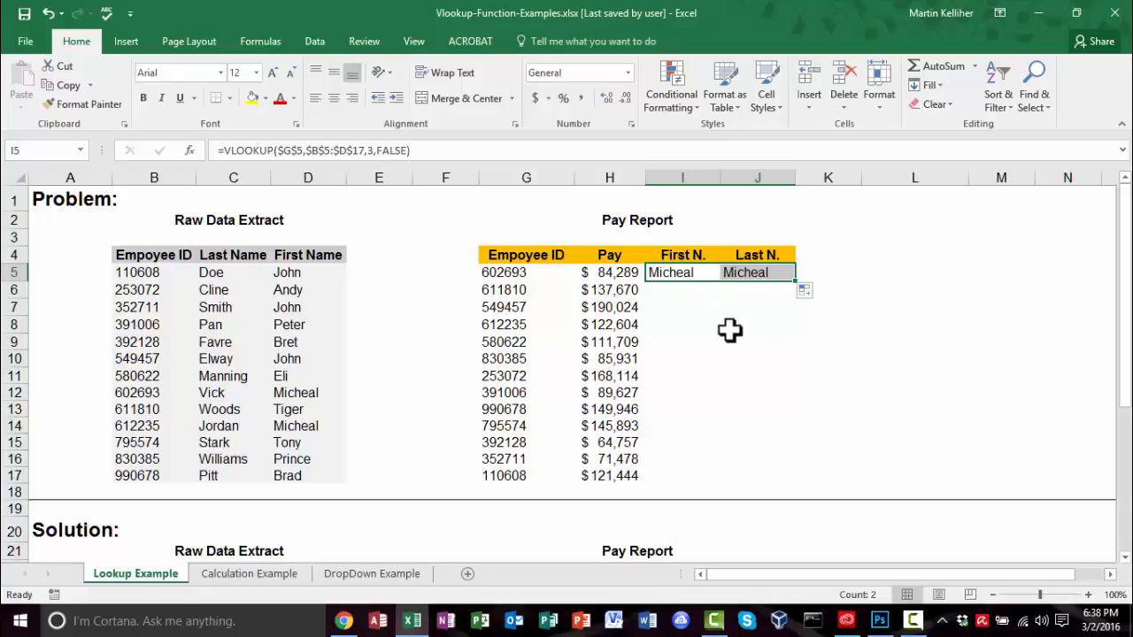
{"action": "left_click", "coordinate": [500, 150]}
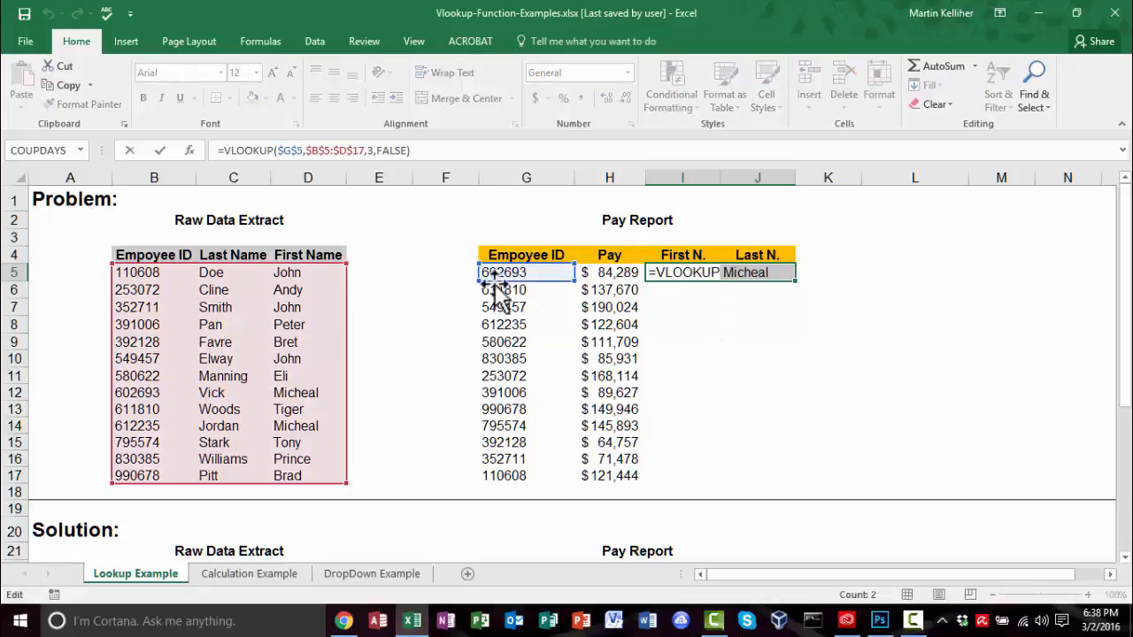
{"action": "left_click", "coordinate": [691, 321]}
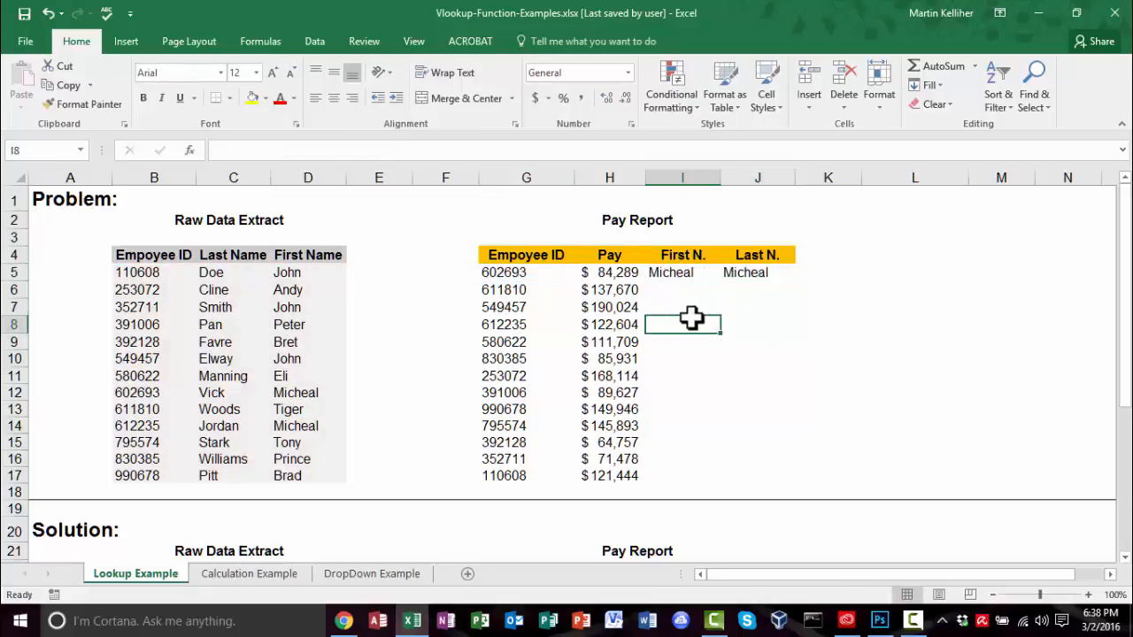
- Compare the formulas in I5 and J5 to check whether their references match
{"action": "left_click", "coordinate": [748, 304]}
{"action": "left_click", "coordinate": [746, 275]}
{"action": "left_click", "coordinate": [669, 274]}
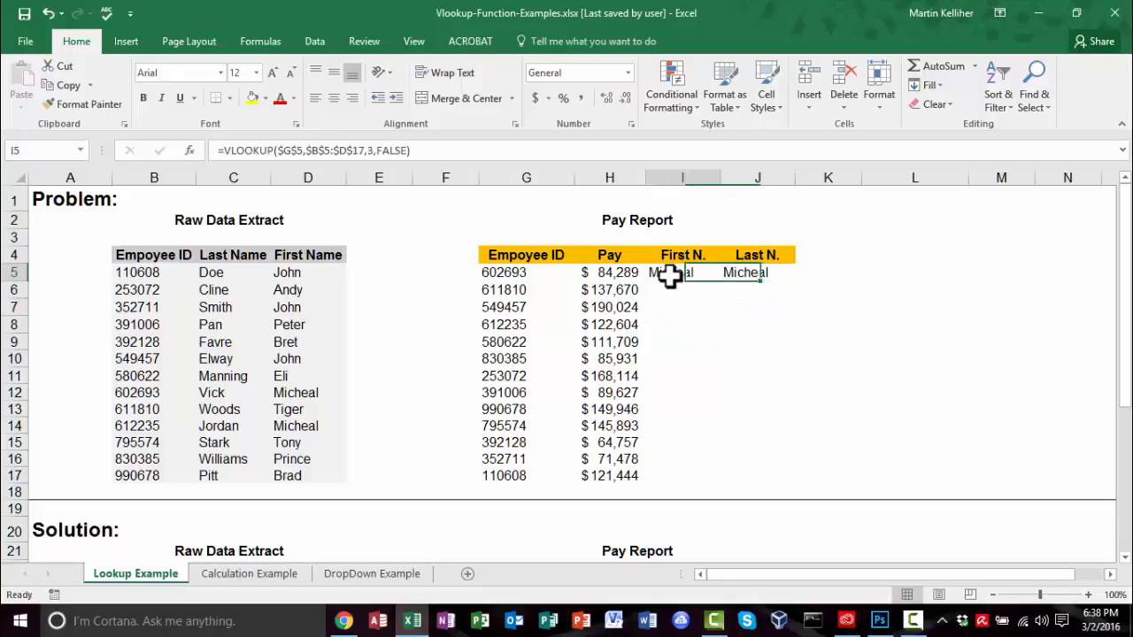
{"action": "left_click", "coordinate": [743, 275]}
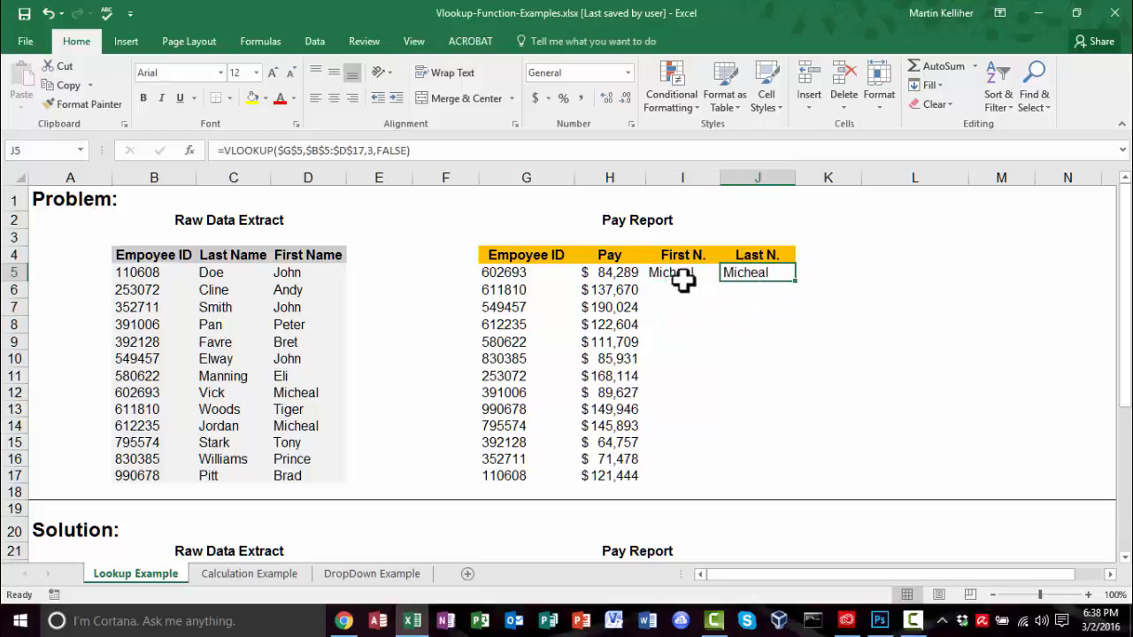
{"action": "left_click", "coordinate": [677, 274]}
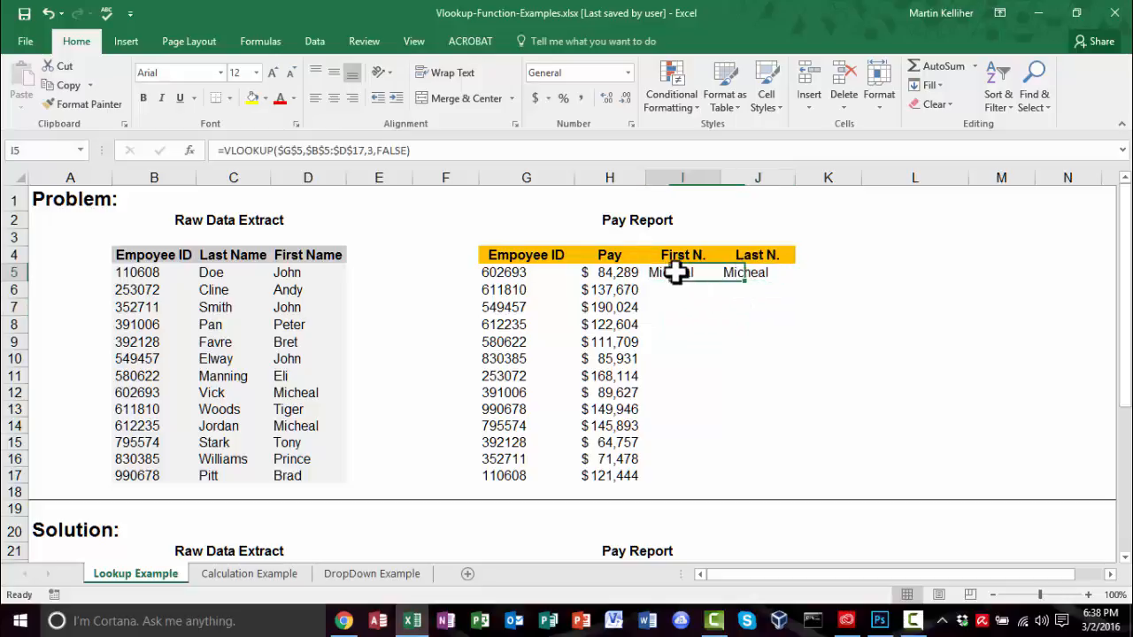
{"action": "left_click", "coordinate": [743, 276]}
- Change the column index in the J5 VLOOKUP formula to 2 to return the last name
{"action": "left_click", "coordinate": [746, 273]}
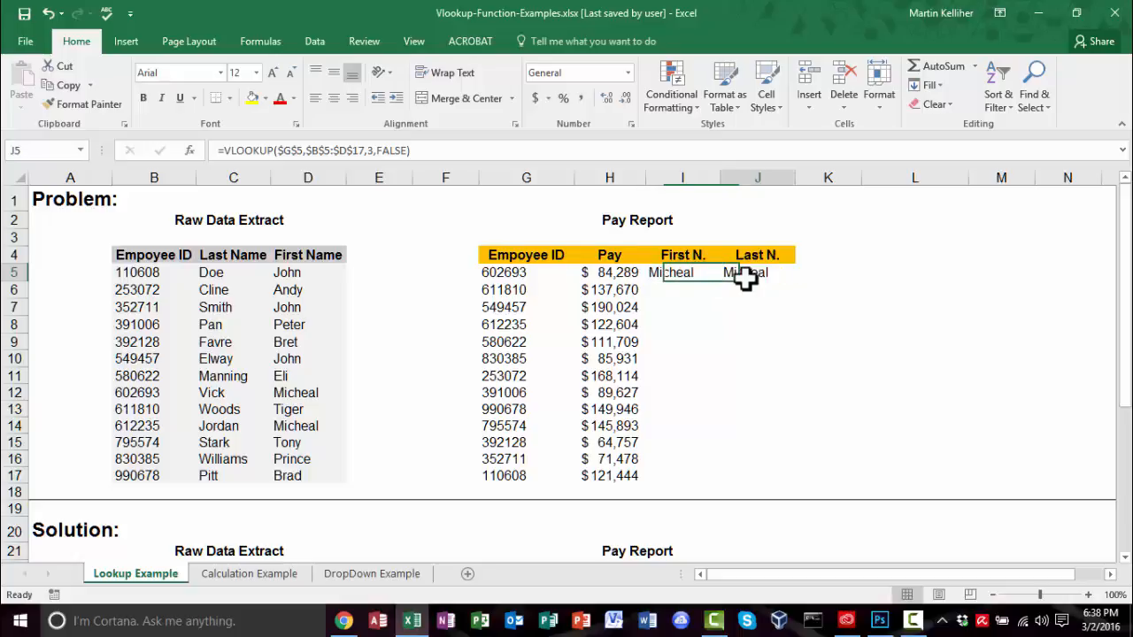
{"action": "left_click", "coordinate": [324, 150]}
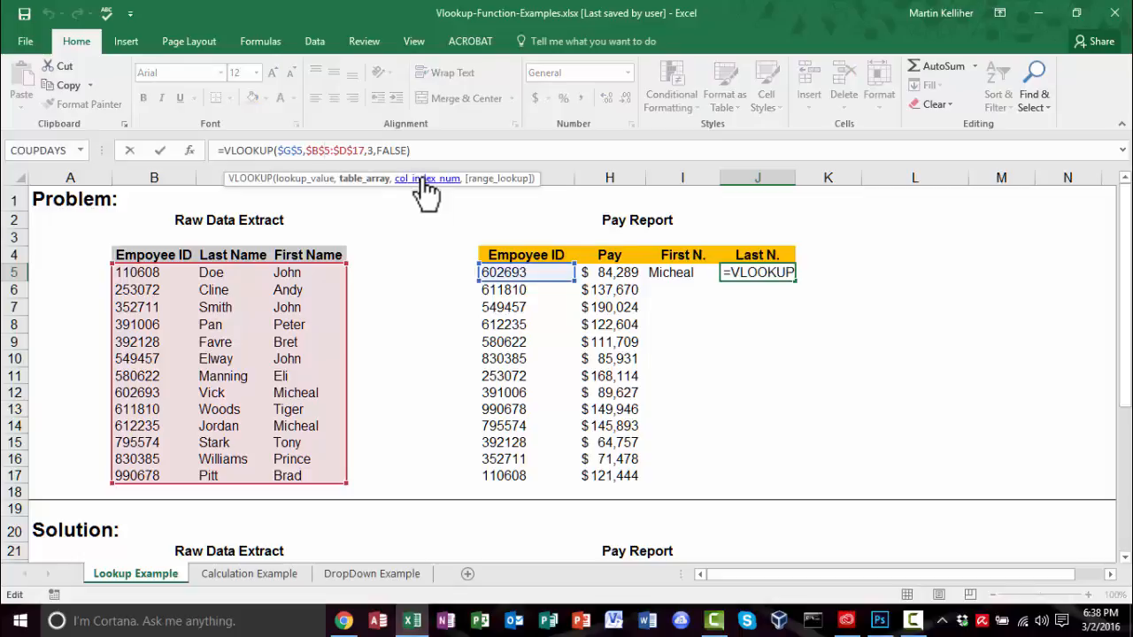
{"action": "double_click", "coordinate": [370, 151]}
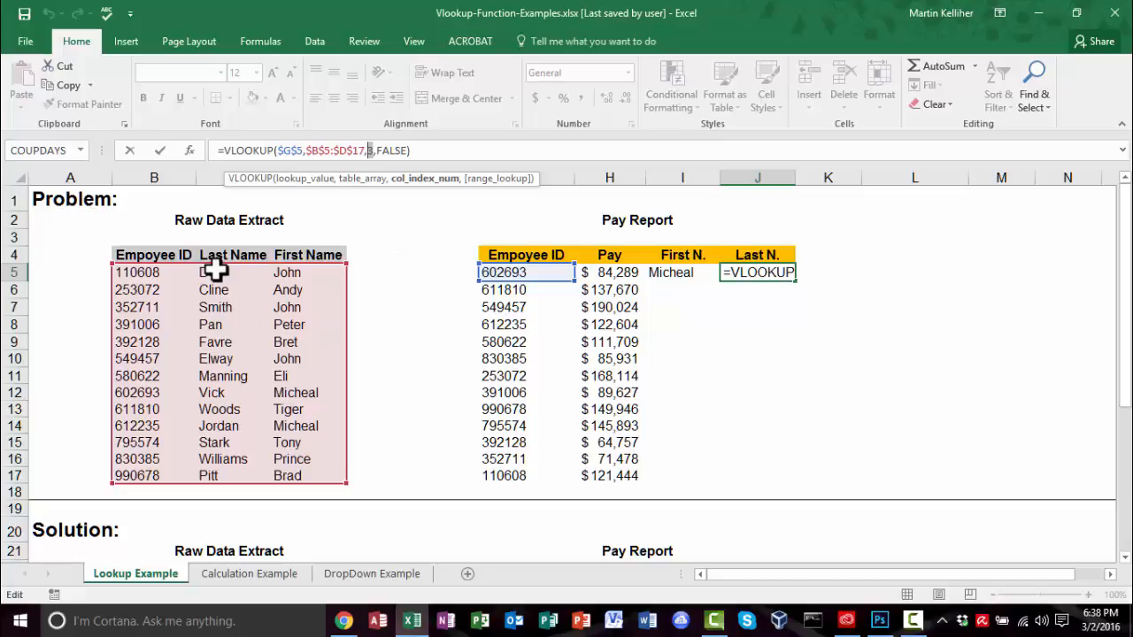
{"action": "type", "text": "2"}
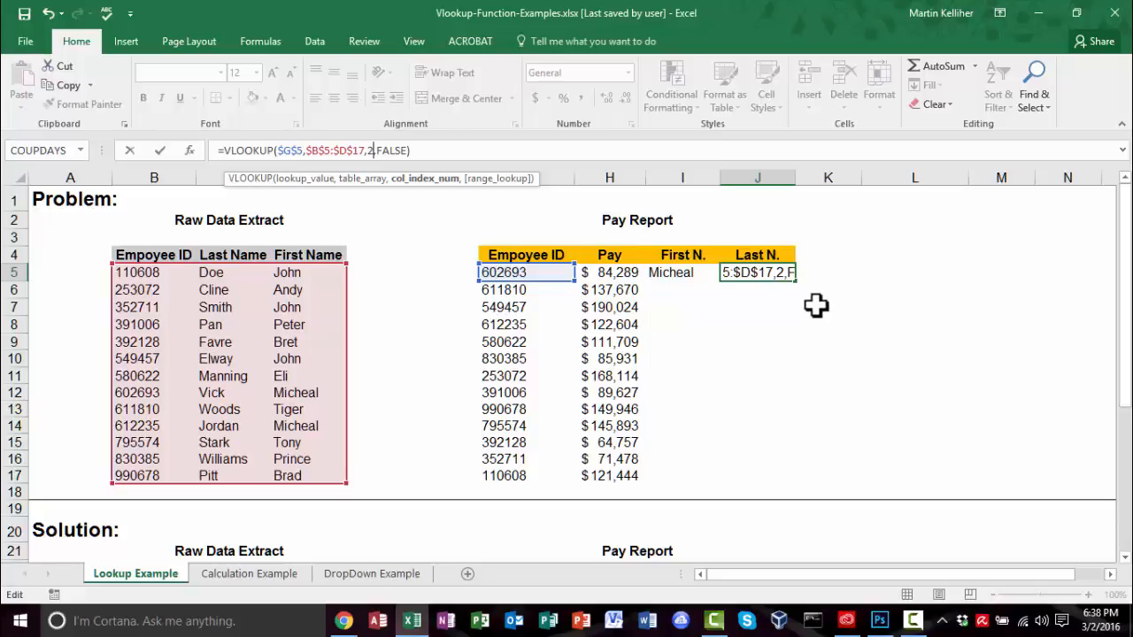
{"action": "left_click", "coordinate": [431, 151]}
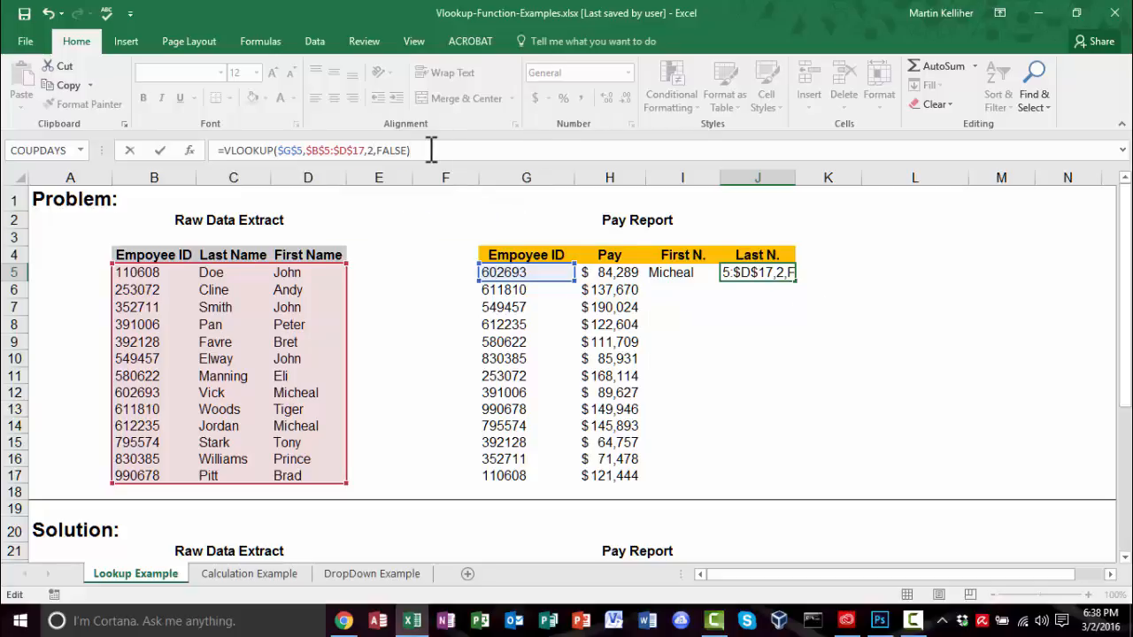
{"action": "key", "text": "Return"}
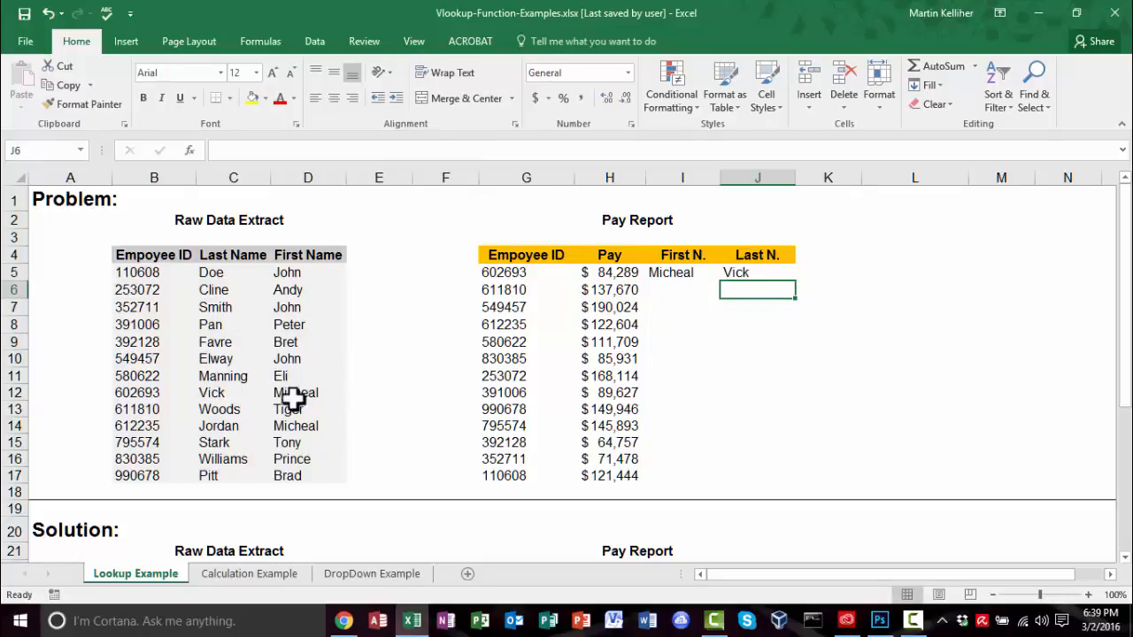
- Try filling the I5 formula down through I17 and inspect the references of the copy in I6
{"action": "left_click", "coordinate": [688, 277]}
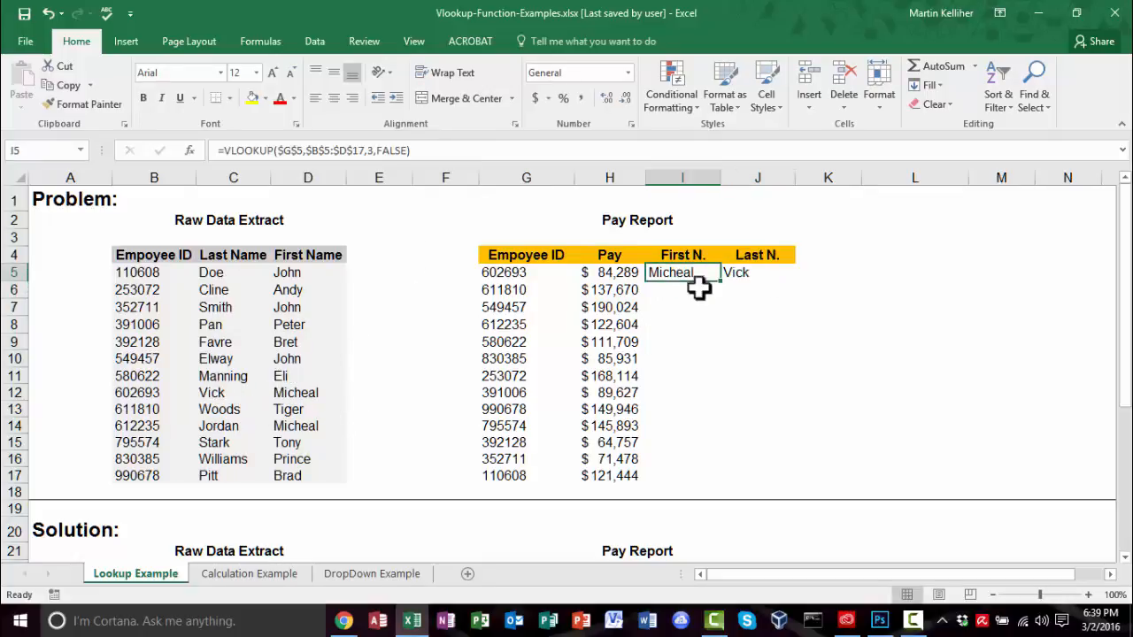
{"action": "left_click_drag", "start_coordinate": [721, 285], "coordinate": [705, 492]}
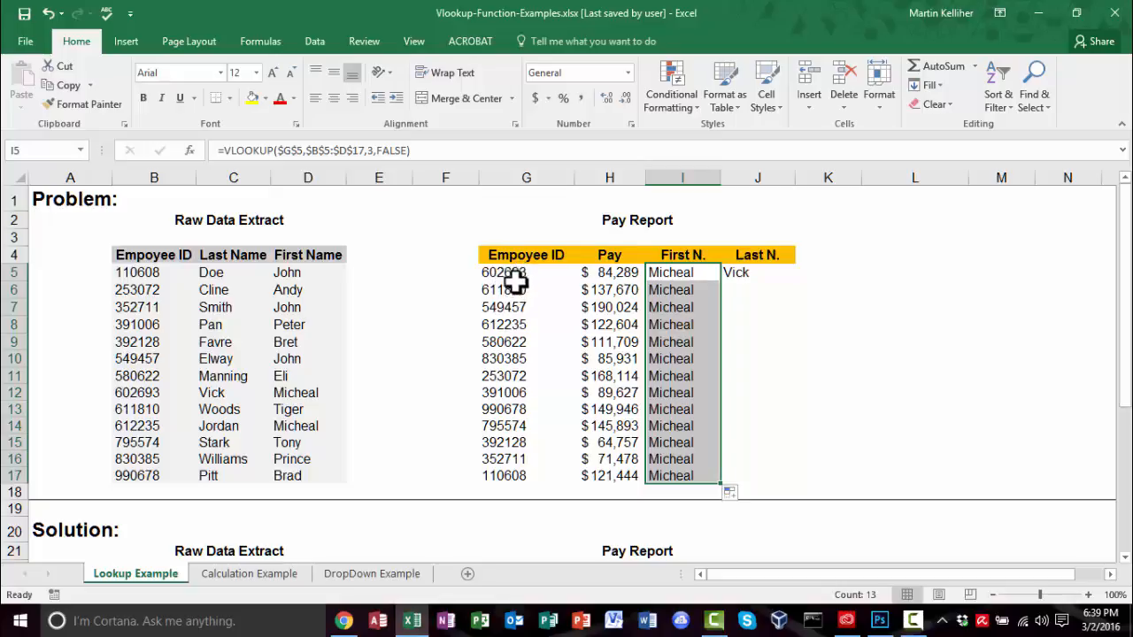
{"action": "left_click", "coordinate": [679, 291]}
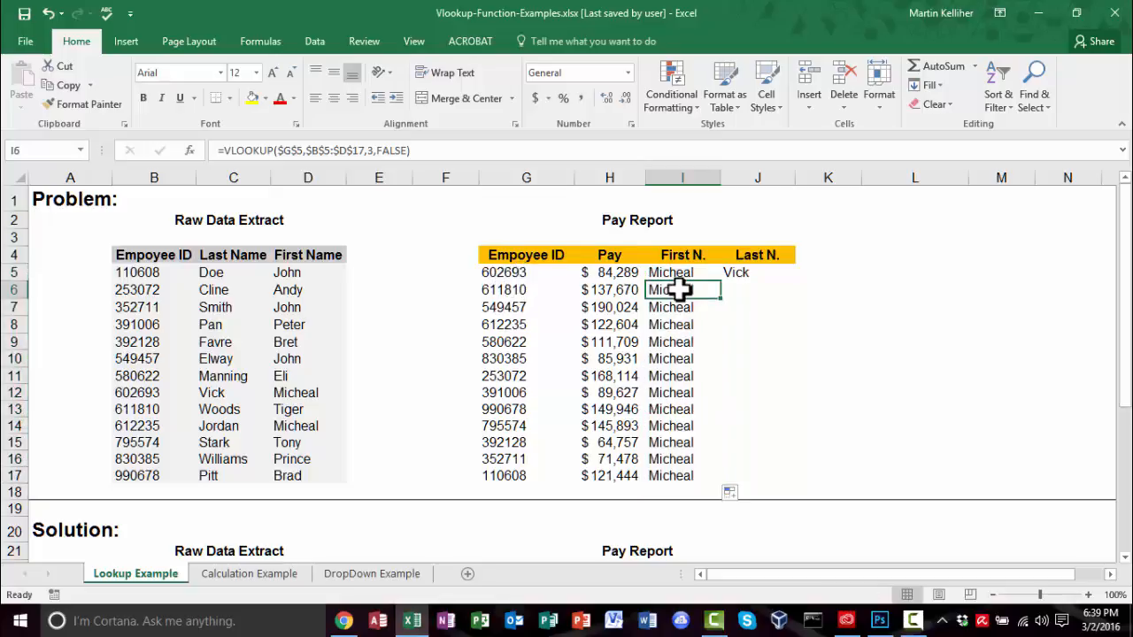
{"action": "double_click", "coordinate": [680, 291]}
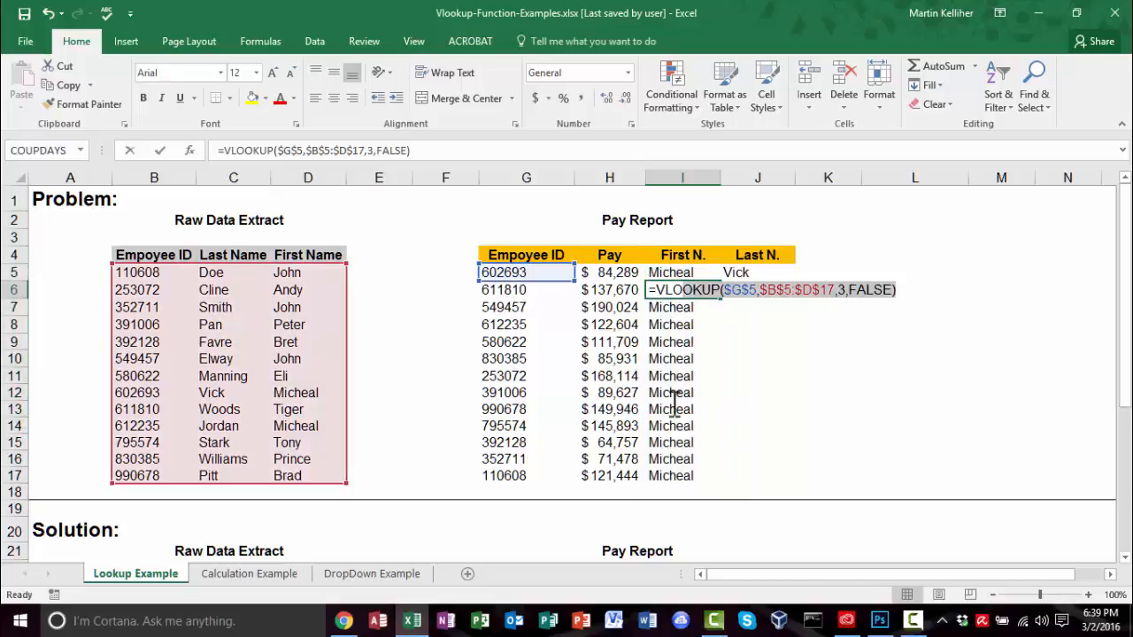
{"action": "left_click", "coordinate": [673, 290]}
{"action": "left_click", "coordinate": [737, 360]}
- Clear the copied lookup formulas from I6:I17
{"action": "left_click_drag", "start_coordinate": [672, 292], "coordinate": [652, 479]}
{"action": "key", "text": "Delete"}
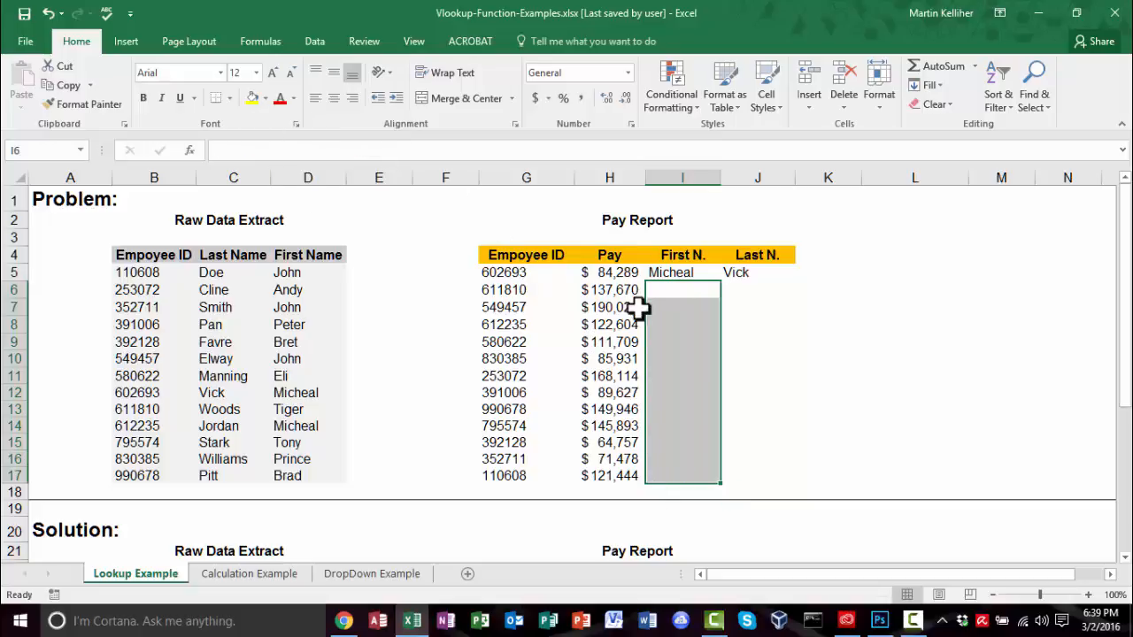
- Change the lookup value in the I5 formula to $G5 and fill the formula down through I17
{"action": "left_click", "coordinate": [671, 276]}
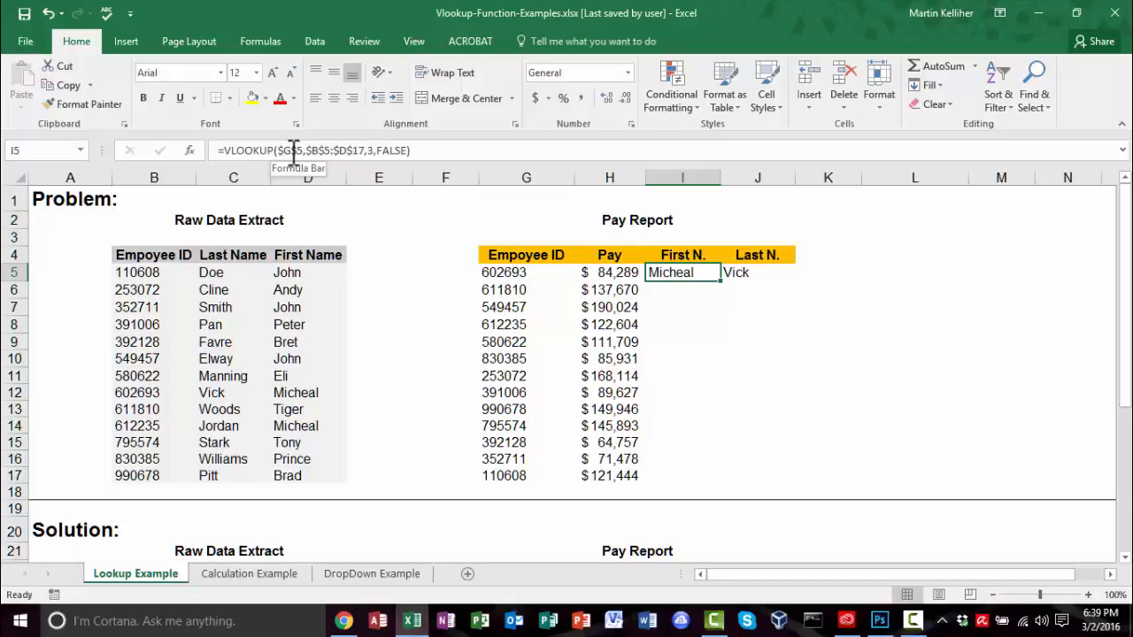
{"action": "left_click", "coordinate": [288, 150]}
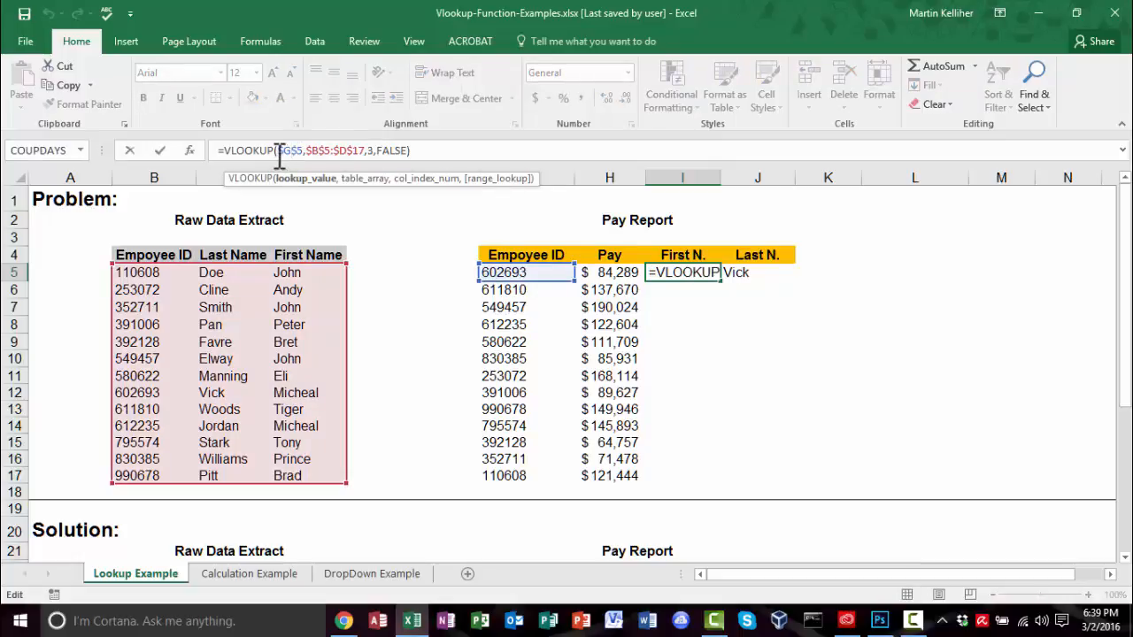
{"action": "key", "text": "Delete"}
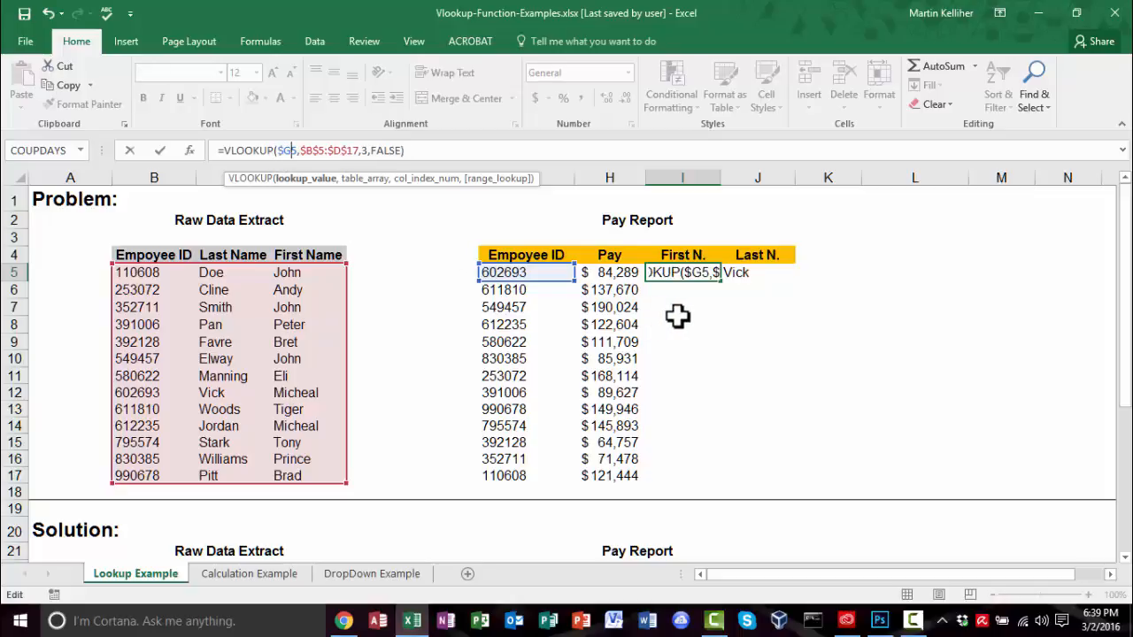
{"action": "left_click", "coordinate": [768, 277]}
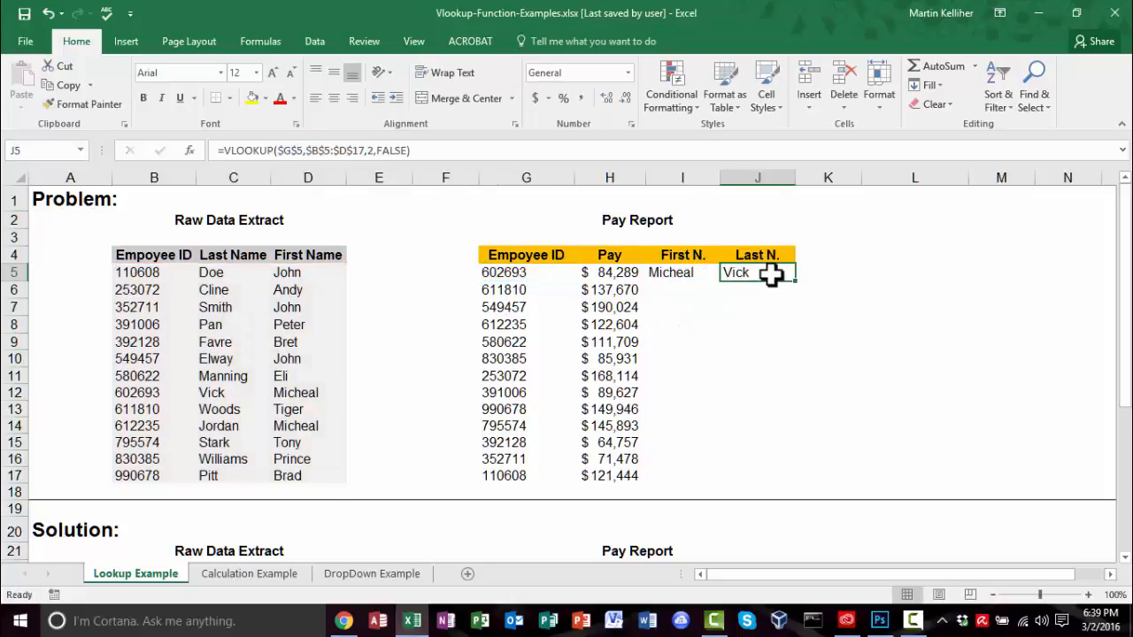
{"action": "left_click", "coordinate": [701, 274]}
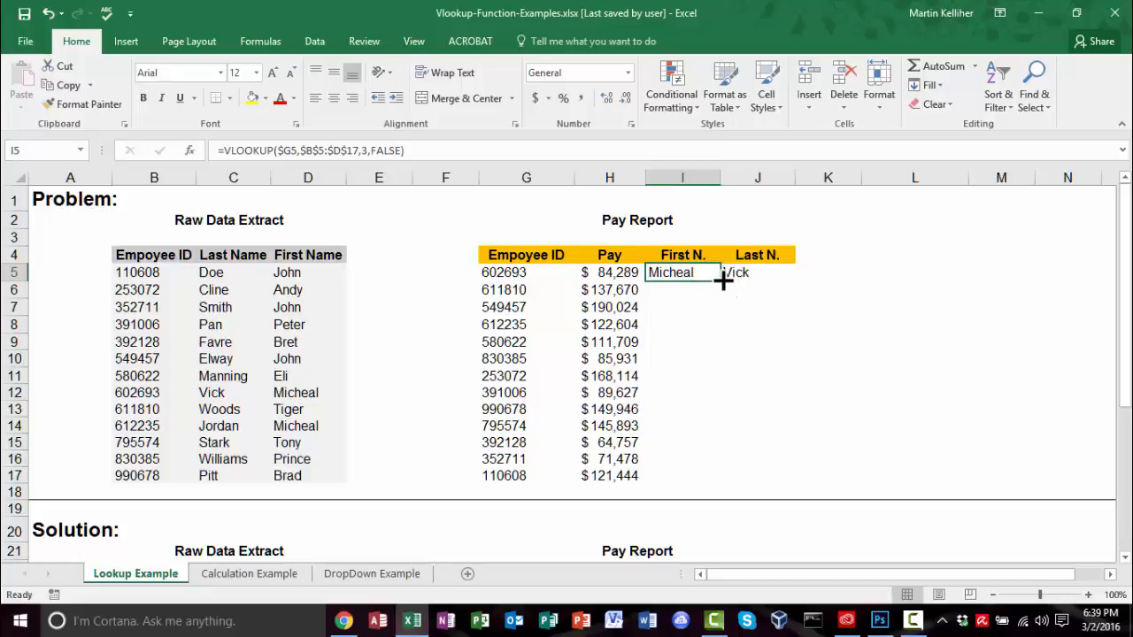
{"action": "left_click_drag", "start_coordinate": [722, 279], "coordinate": [711, 478]}
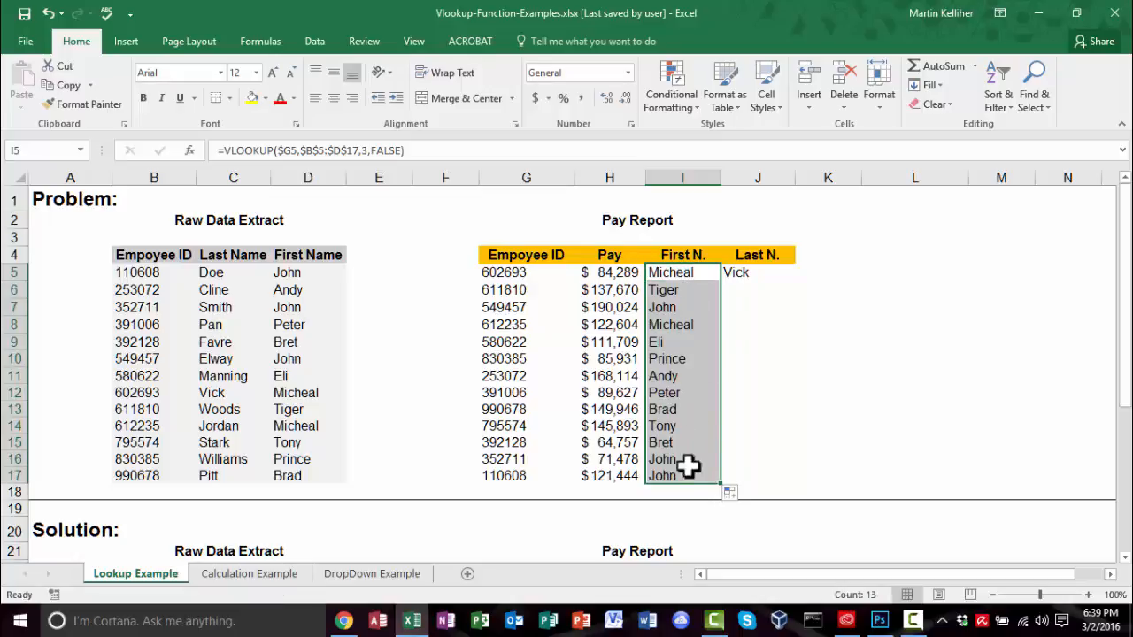
- Fill the J5 lookup formula down the Last N. column through J17
{"action": "left_click", "coordinate": [767, 275]}
{"action": "left_click_drag", "start_coordinate": [796, 283], "coordinate": [788, 487]}
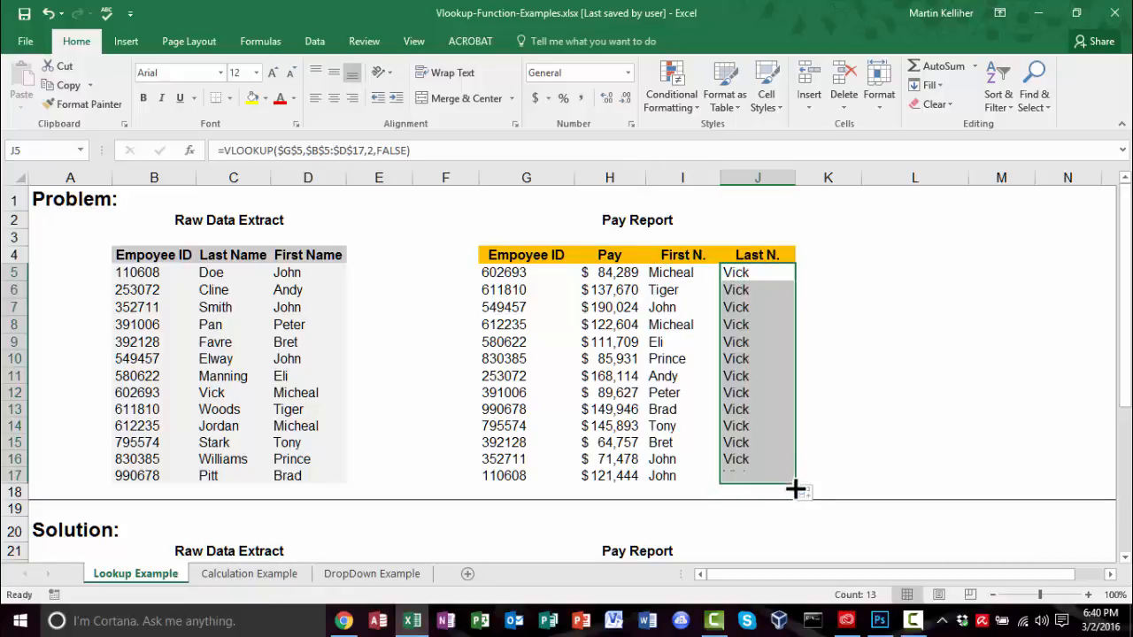
- Clear the copied lookup formulas from J6:J17 in the Last N. column
{"action": "left_click", "coordinate": [779, 294]}
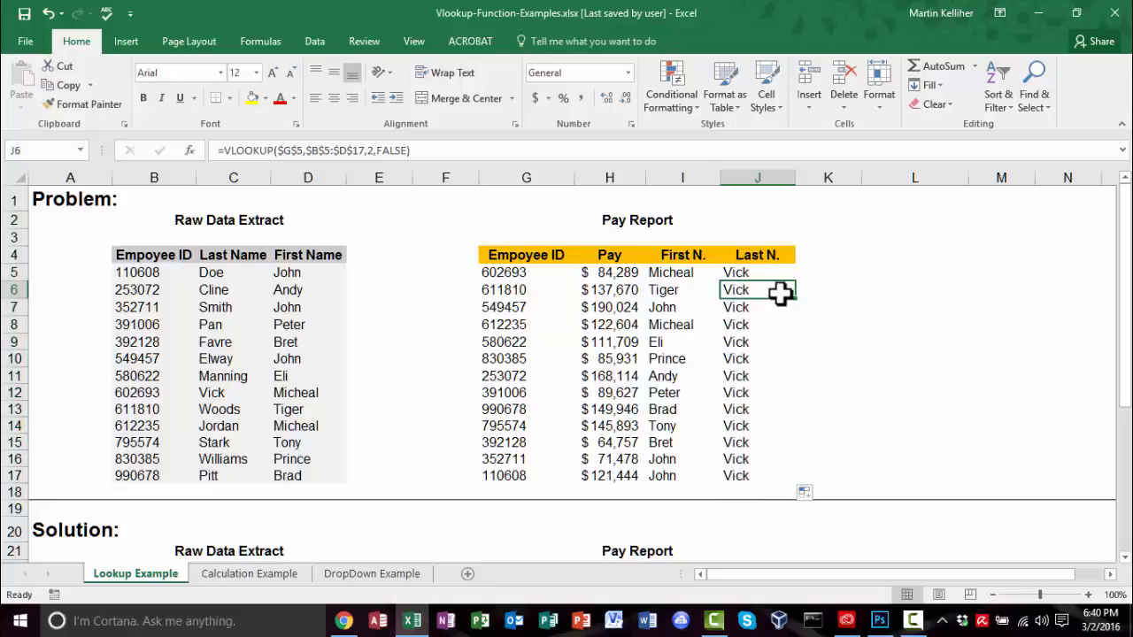
{"action": "left_click_drag", "start_coordinate": [779, 295], "coordinate": [765, 464]}
{"action": "key", "text": "Delete"}
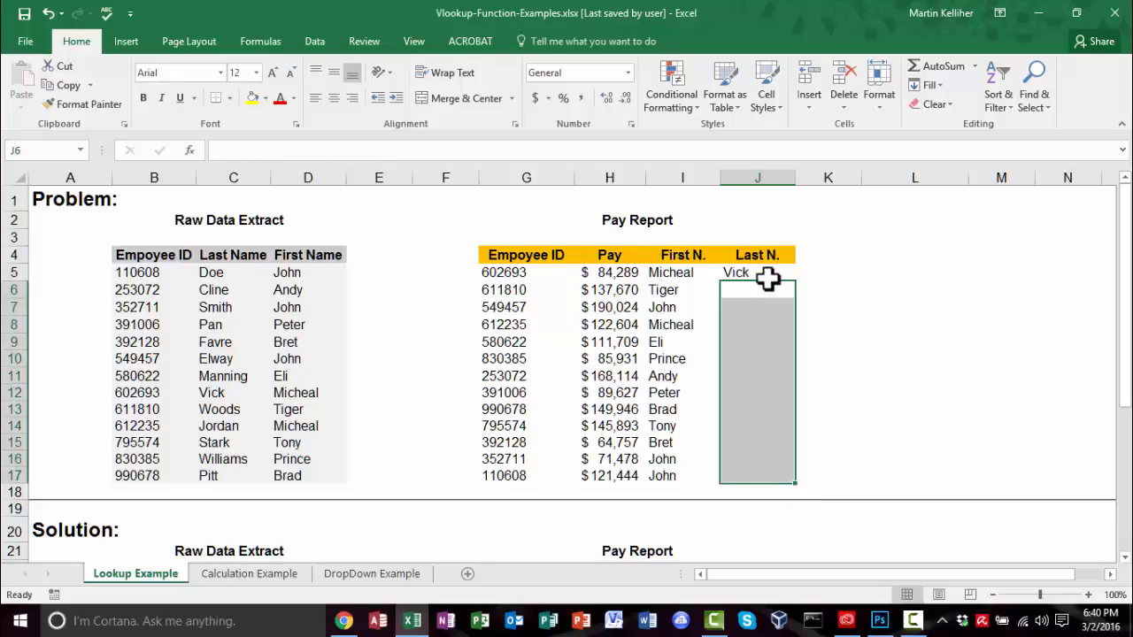
- Change the lookup value in the J5 formula to $G5 and fill the formula down through J17
{"action": "left_click", "coordinate": [766, 275]}
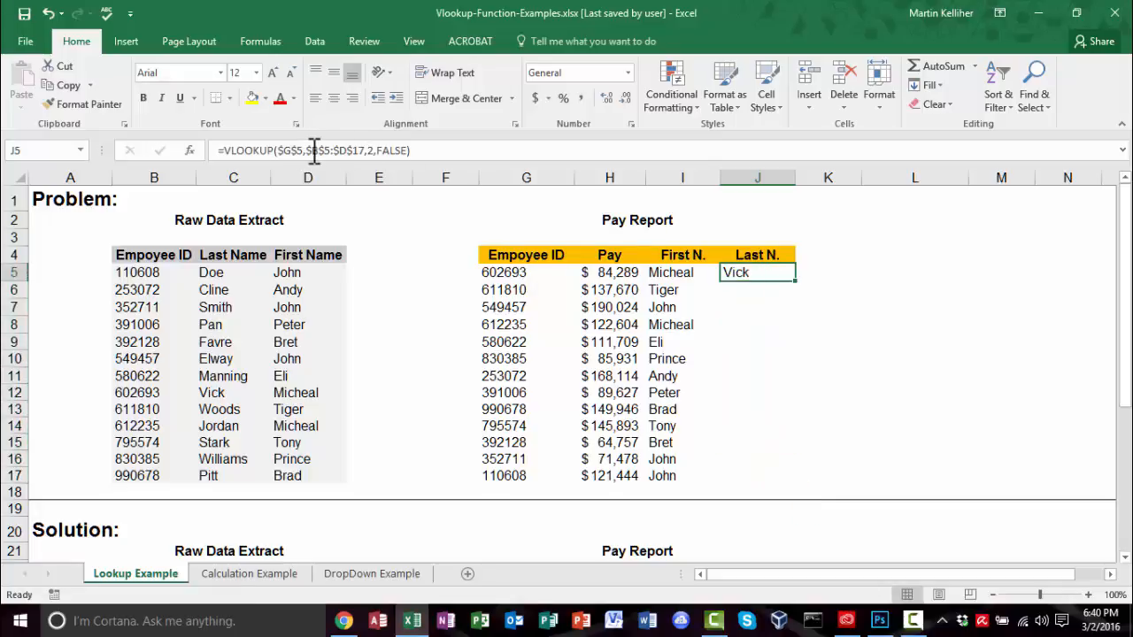
{"action": "left_click", "coordinate": [291, 151]}
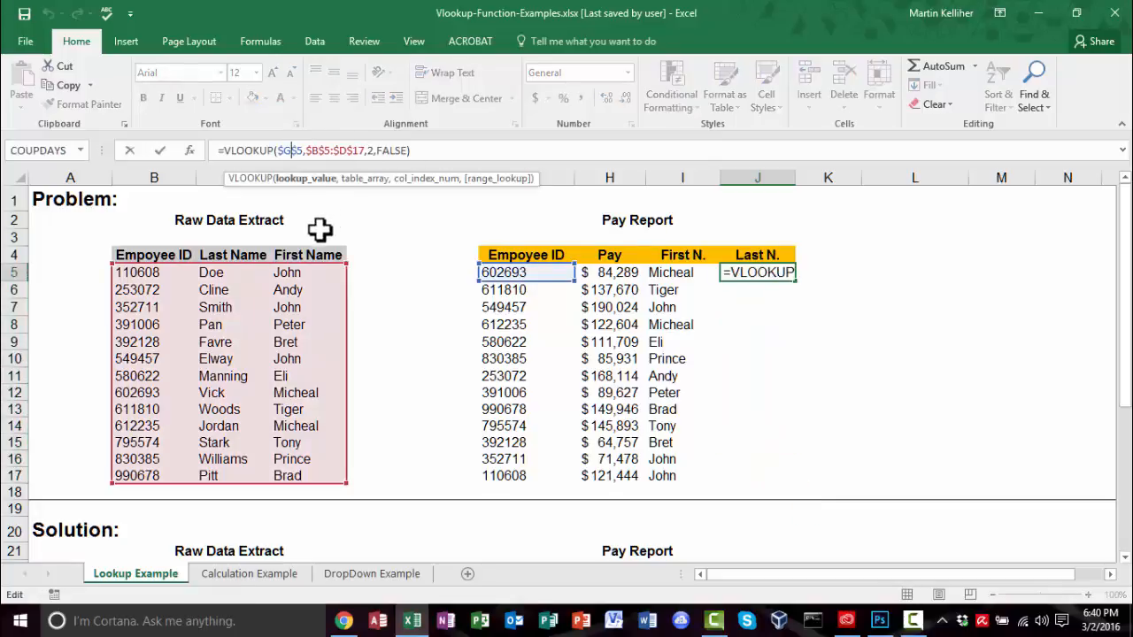
{"action": "key", "text": "Delete"}
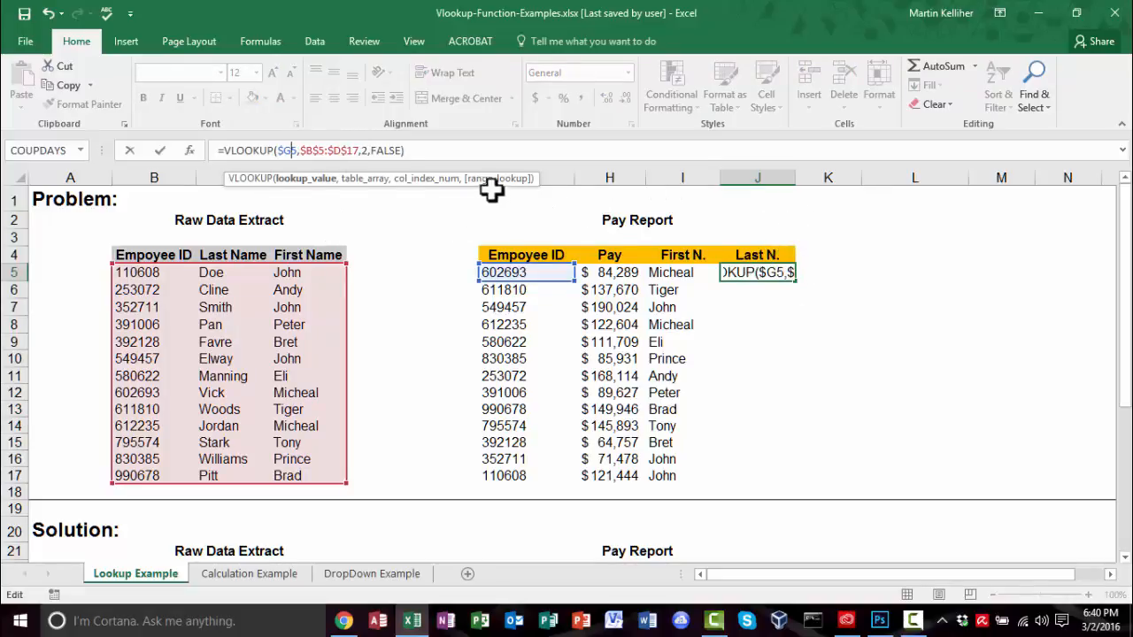
{"action": "key", "text": "Return"}
{"action": "type", "text": "\\"}
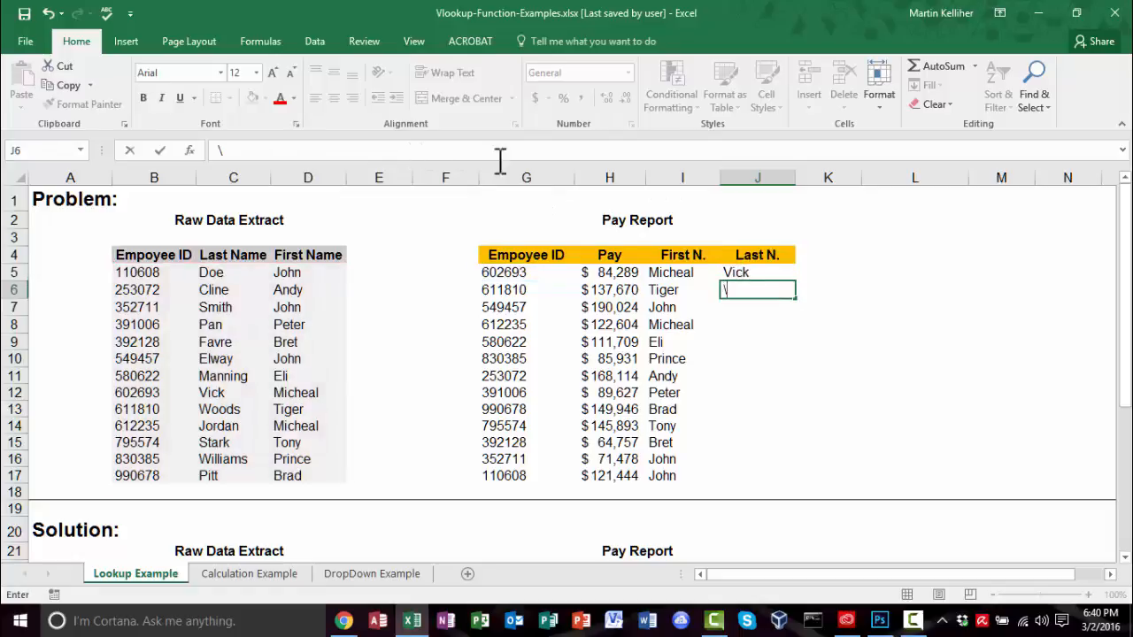
{"action": "left_click", "coordinate": [759, 268]}
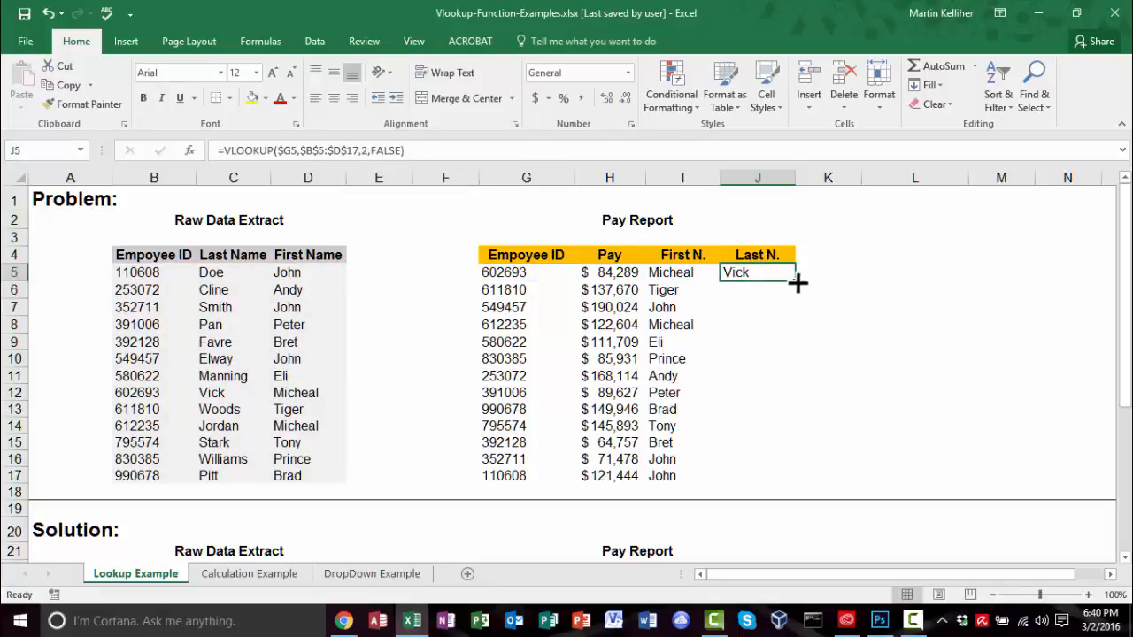
{"action": "left_click_drag", "start_coordinate": [798, 281], "coordinate": [791, 482]}
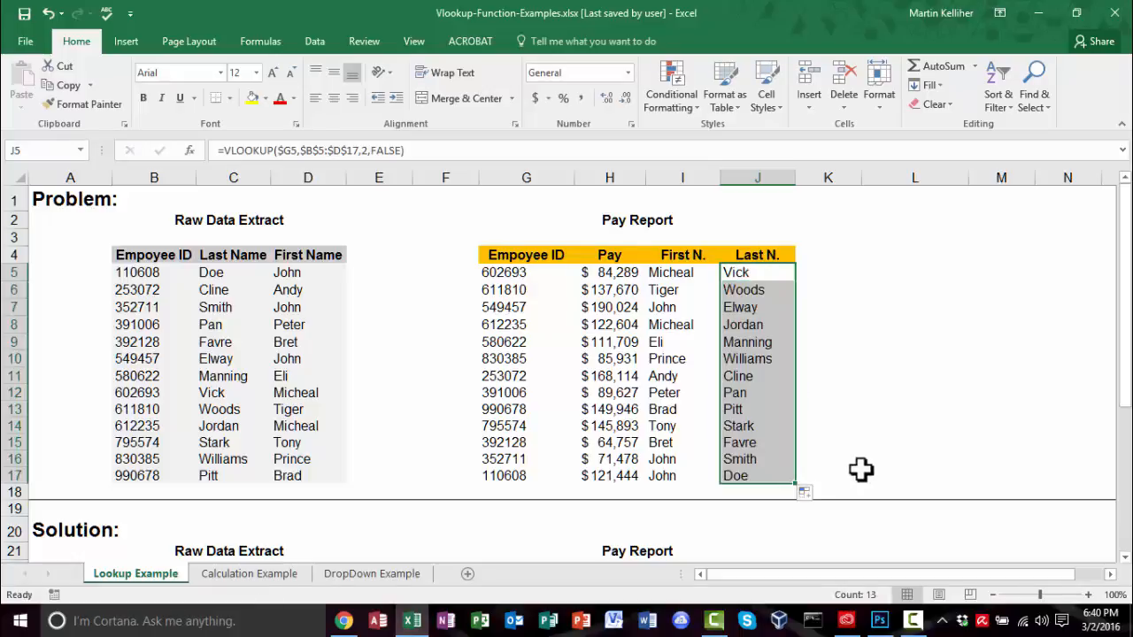